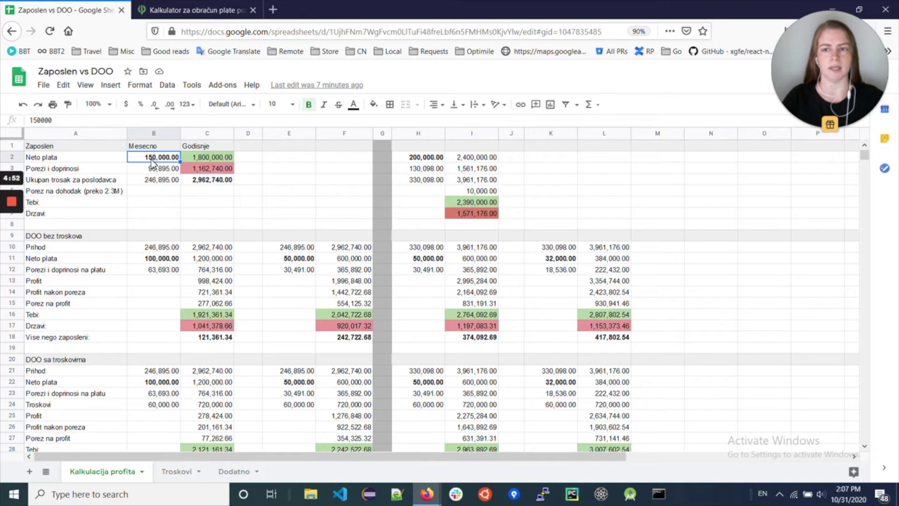
# Review the Neto plata label and the monthly Porezi i doprinosi entry in the Zaposlen section.
pyautogui.click(105, 161)
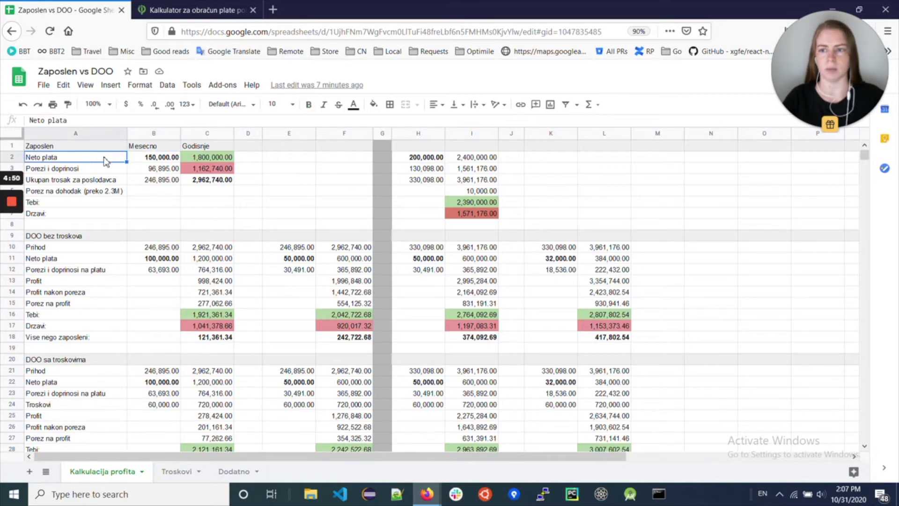
pyautogui.click(93, 171)
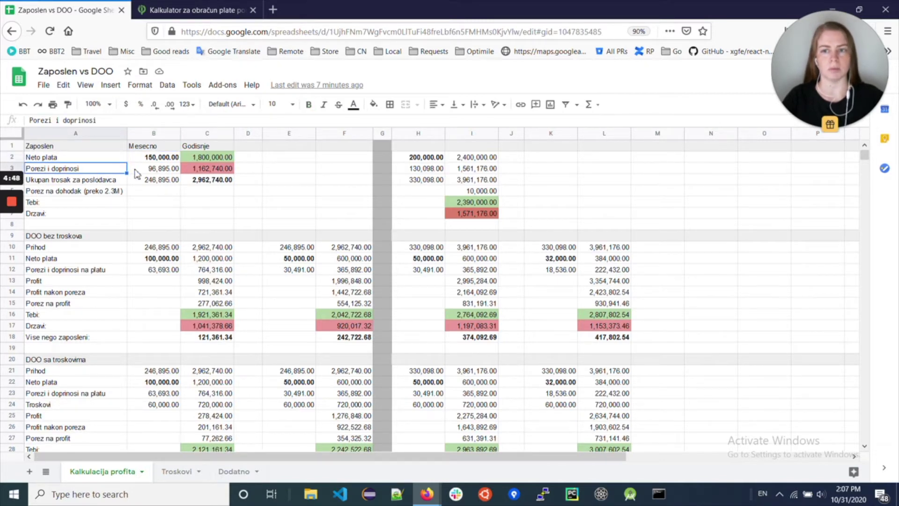
pyautogui.click(154, 174)
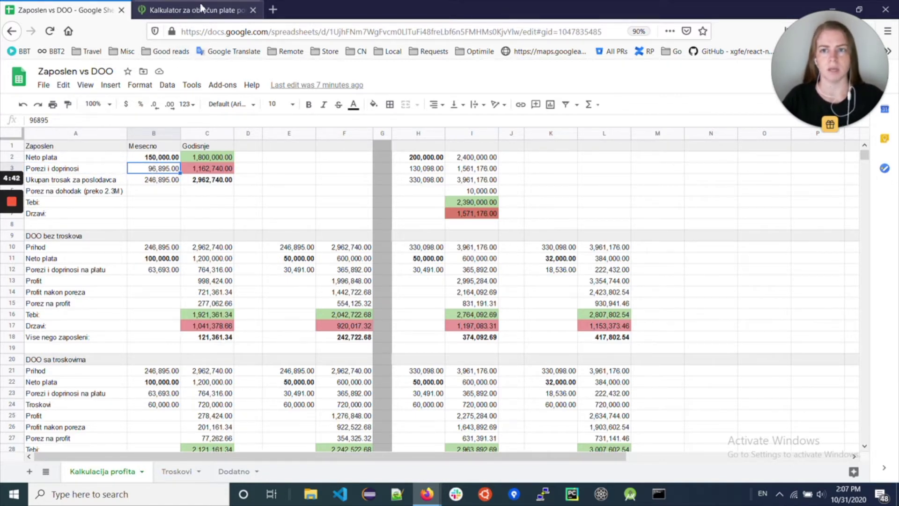
# Switch to the salary calculator page, set Neto plata to 150000 and calculate the payroll breakdown.
pyautogui.click(172, 9)
pyautogui.scroll(5, 398, 220)
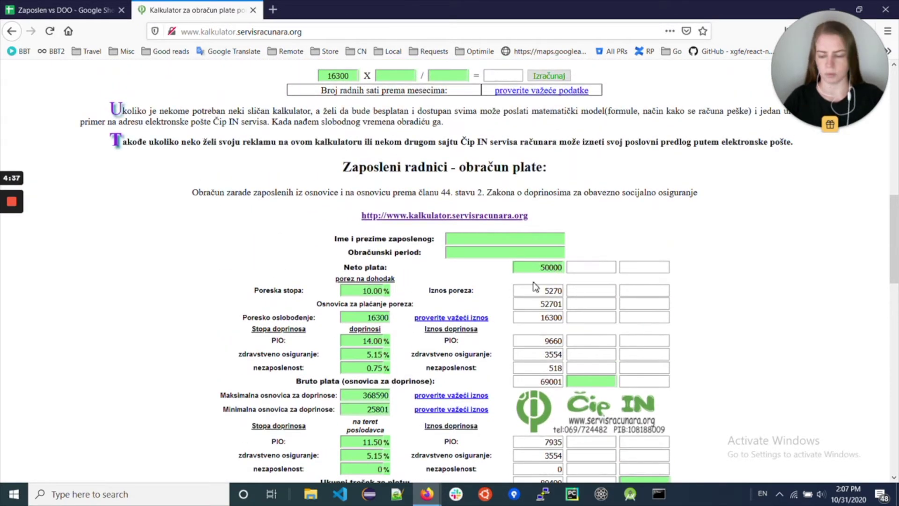
pyautogui.doubleClick(545, 267)
pyautogui.press('BackSpace')
pyautogui.write('1')
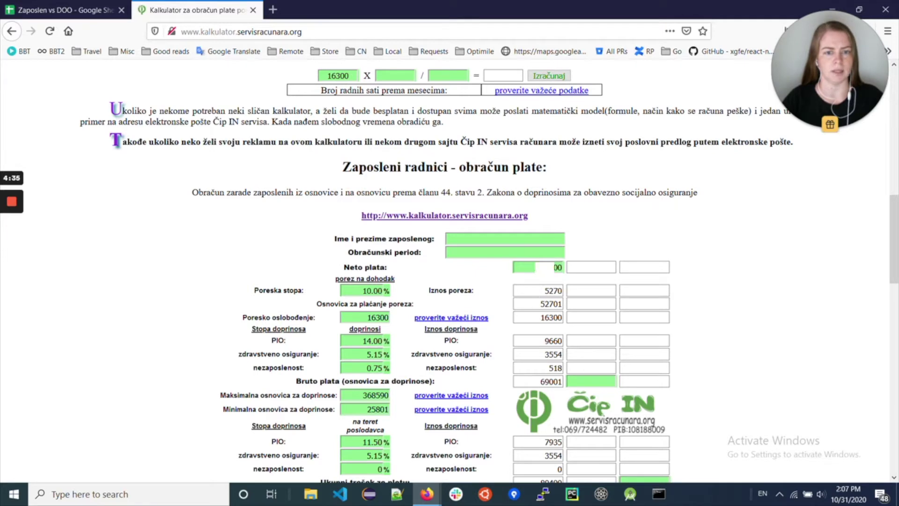
pyautogui.moveTo(380, 268); pyautogui.dragTo(350, 268)
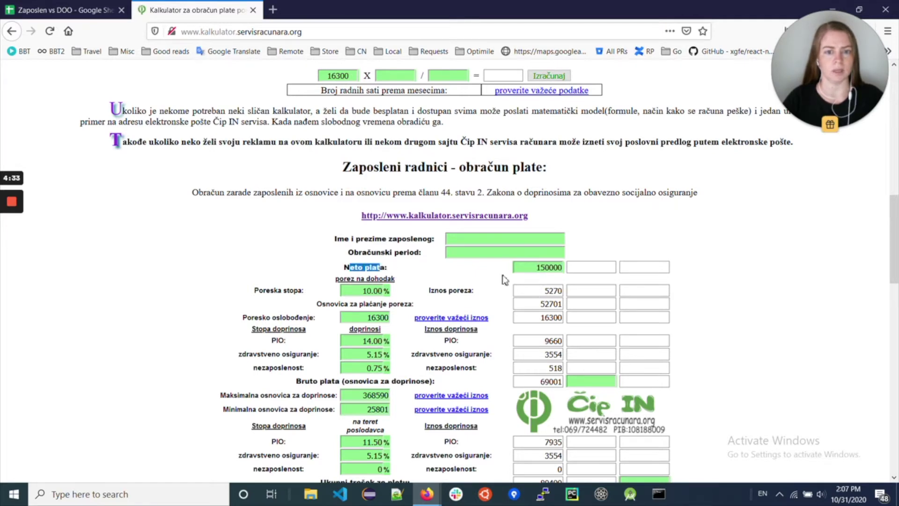
pyautogui.scroll(-2, 545, 313)
pyautogui.scroll(-2, 545, 312)
pyautogui.click(533, 311)
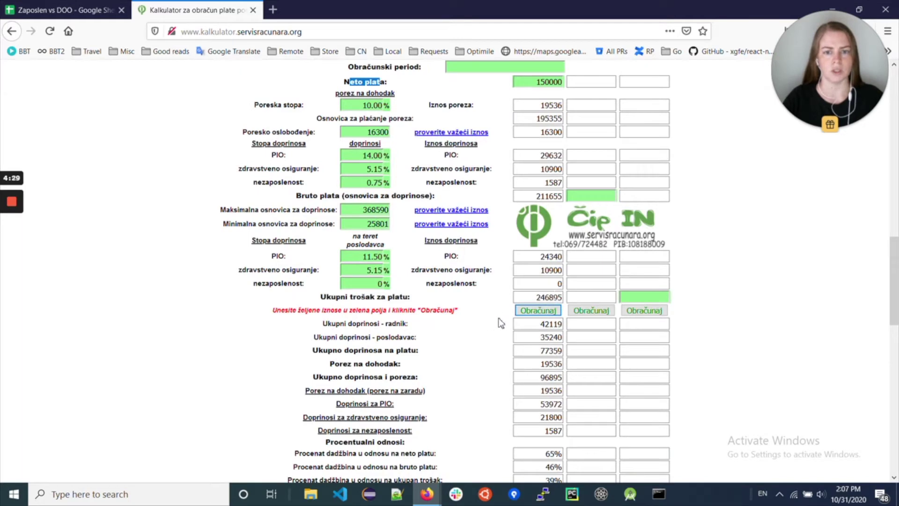
# Check the calculator's amounts for Ukupni trošak za platu and Ukupno doprinosa i poreza.
pyautogui.doubleClick(546, 297)
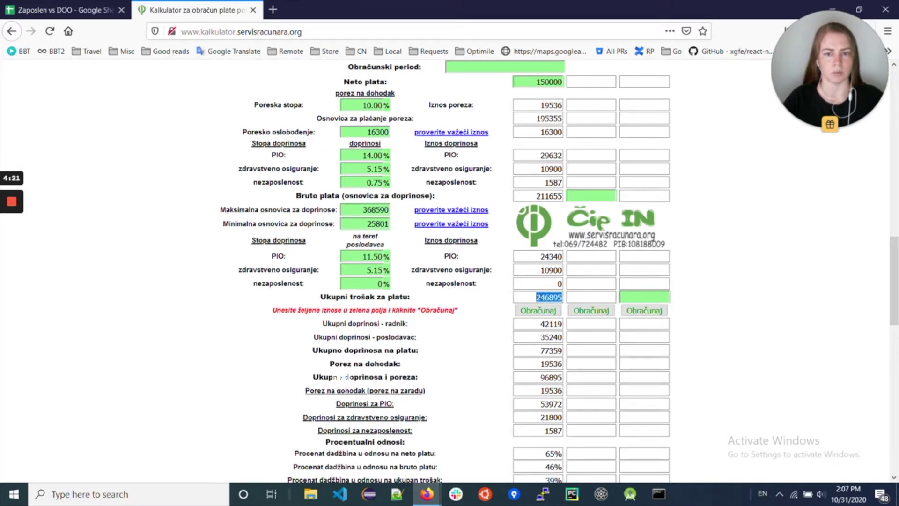
pyautogui.moveTo(312, 377); pyautogui.dragTo(418, 377)
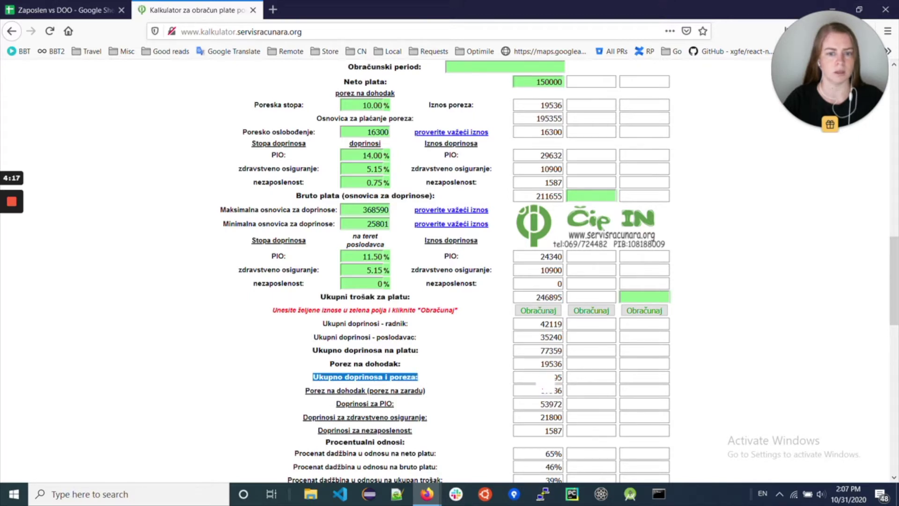
pyautogui.doubleClick(550, 377)
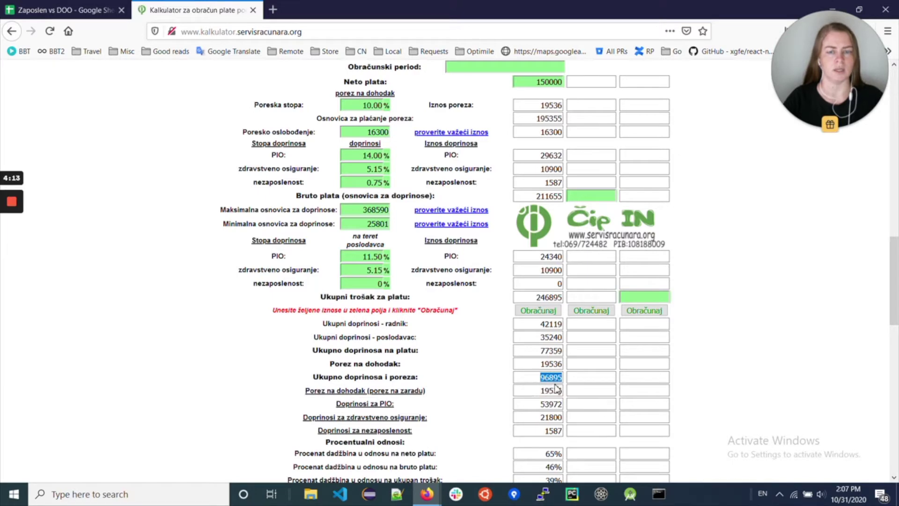
# Return to the Zaposlen vs DOO spreadsheet and review the employee's monthly employer cost and annual salary, tax and total cost cells.
pyautogui.click(46, 10)
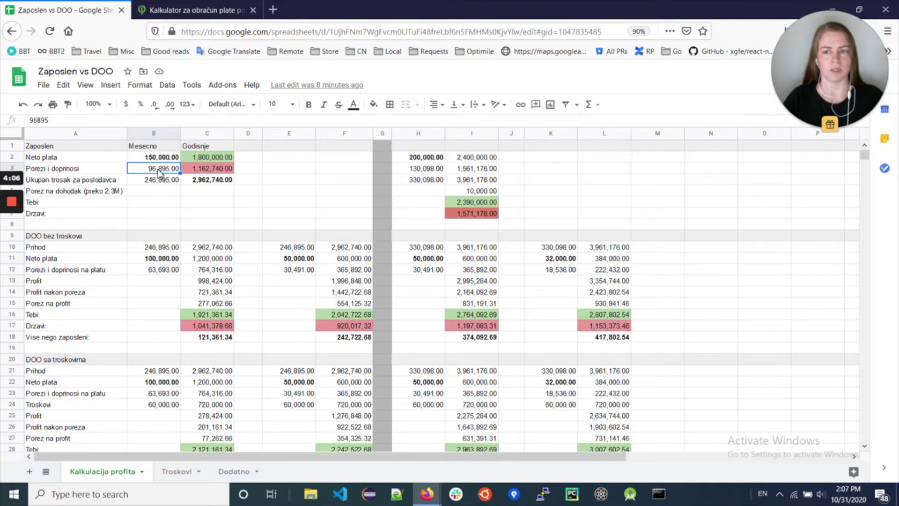
pyautogui.click(158, 182)
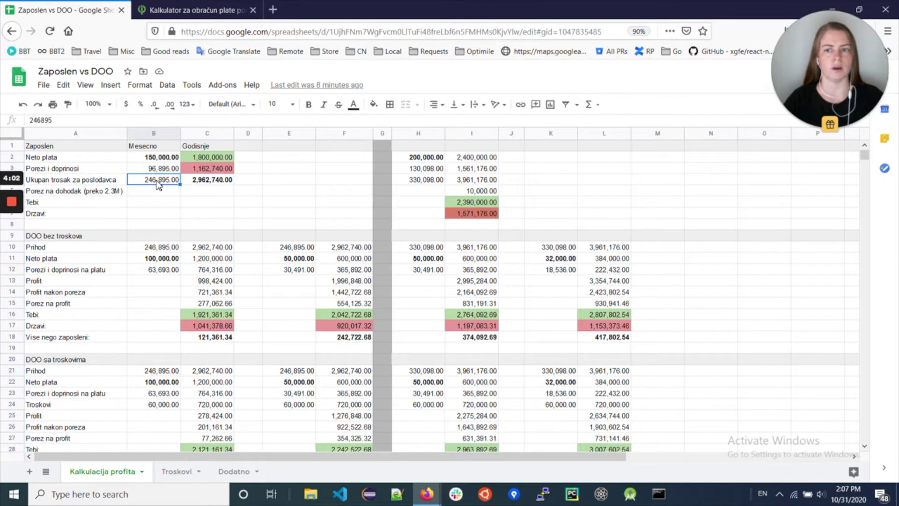
pyautogui.click(210, 158)
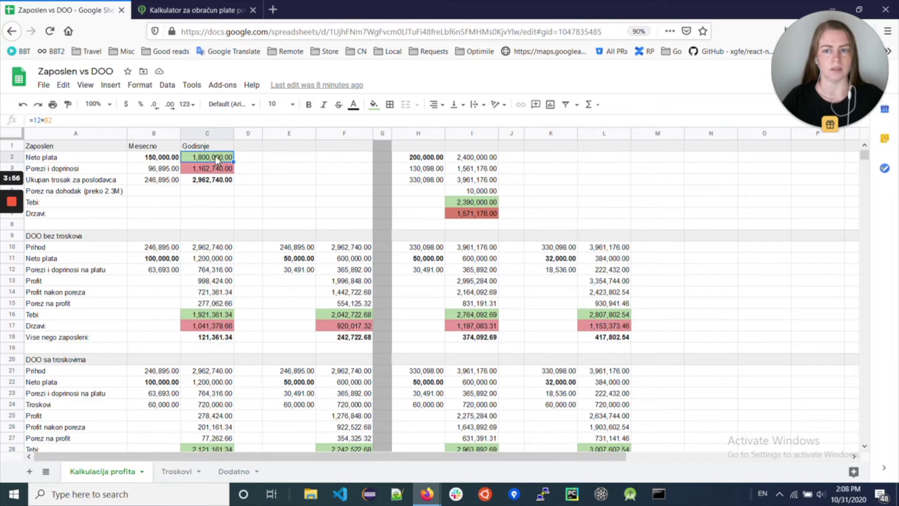
pyautogui.click(209, 170)
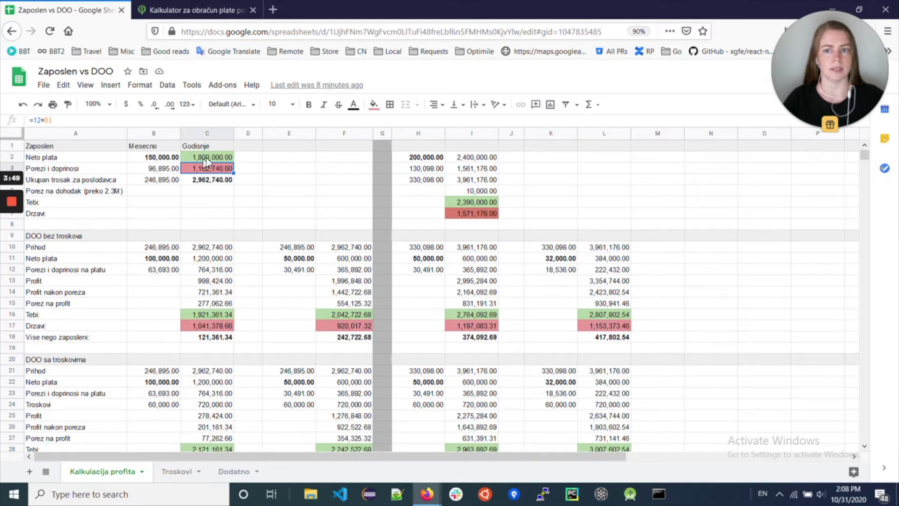
pyautogui.click(208, 159)
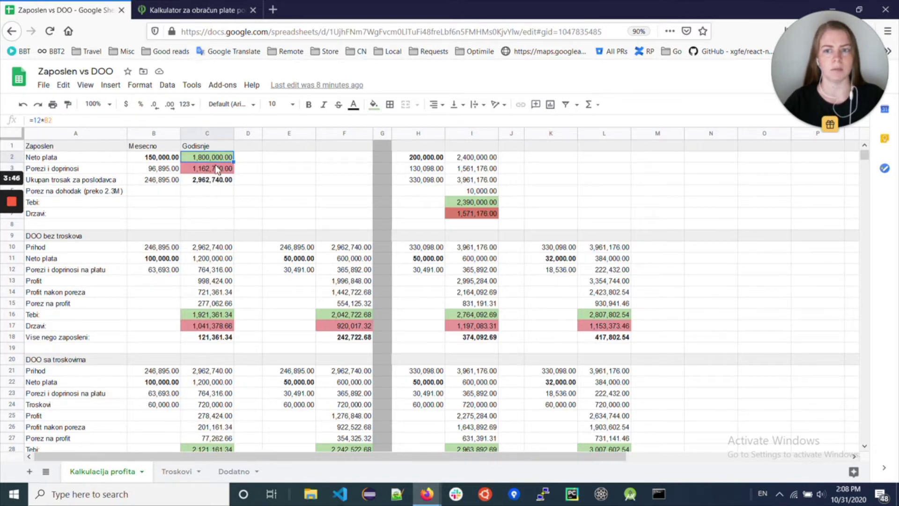
pyautogui.click(213, 171)
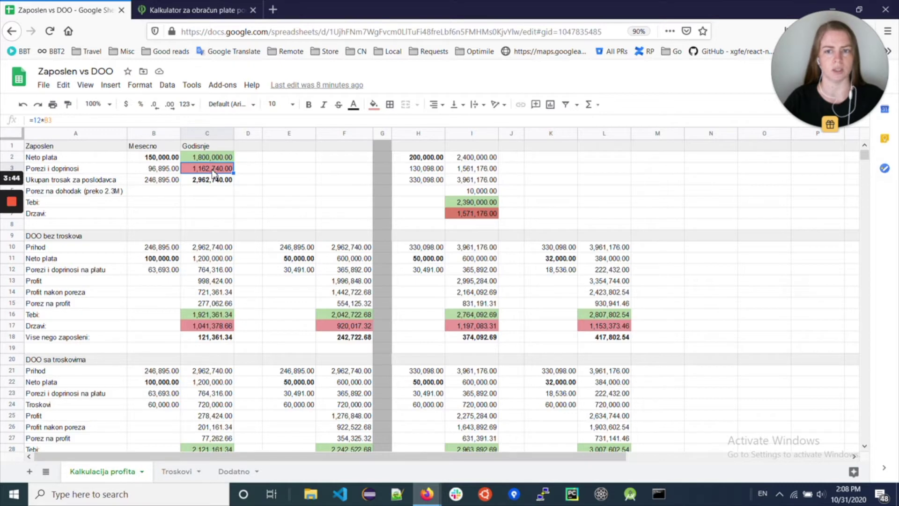
pyautogui.click(209, 184)
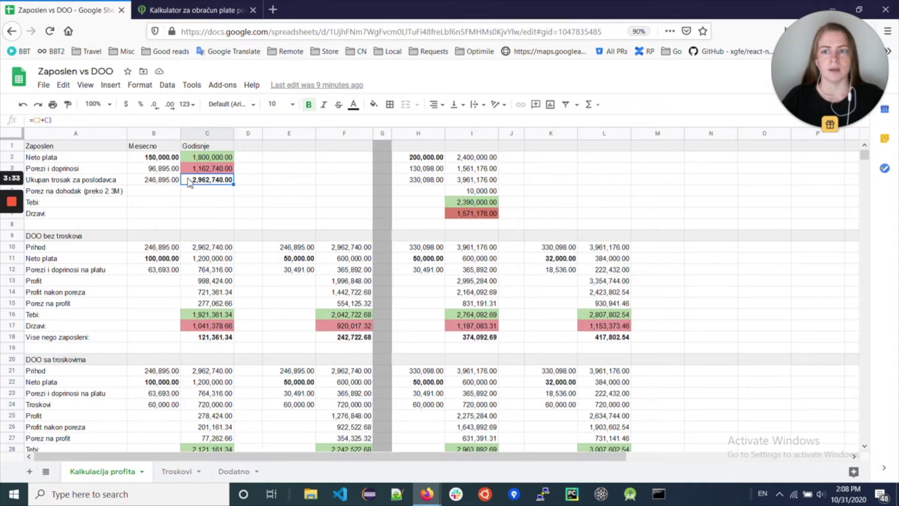
# Locate the DOO bez troskova and DOO sa troskovima sections and compare the annual employer cost with the first section's Prihod values.
pyautogui.click(70, 237)
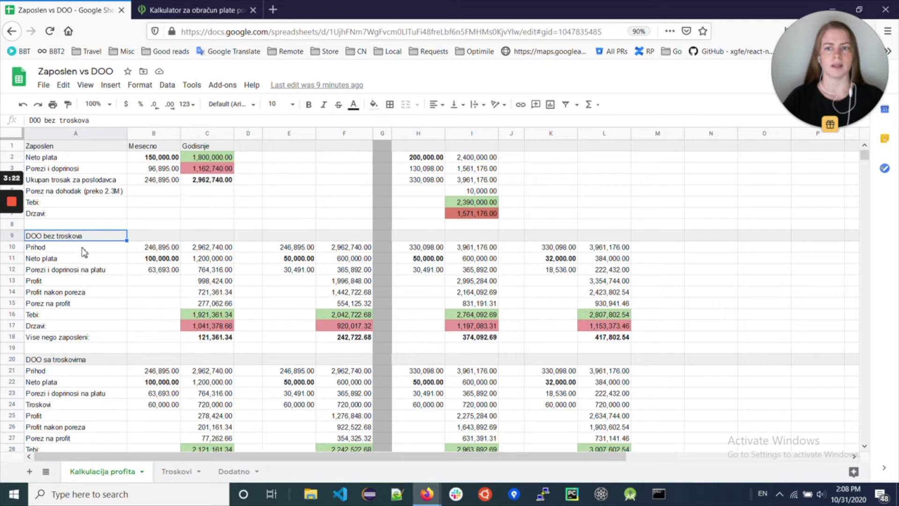
pyautogui.click(44, 360)
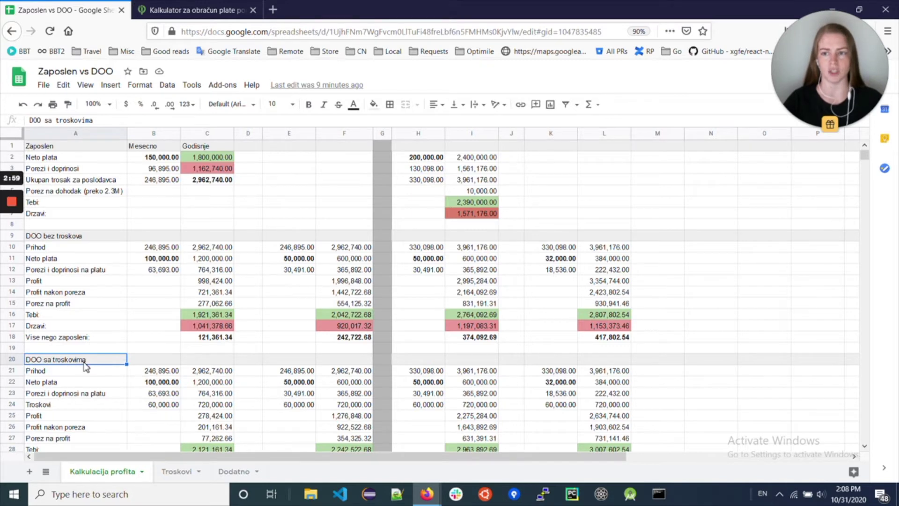
pyautogui.click(211, 182)
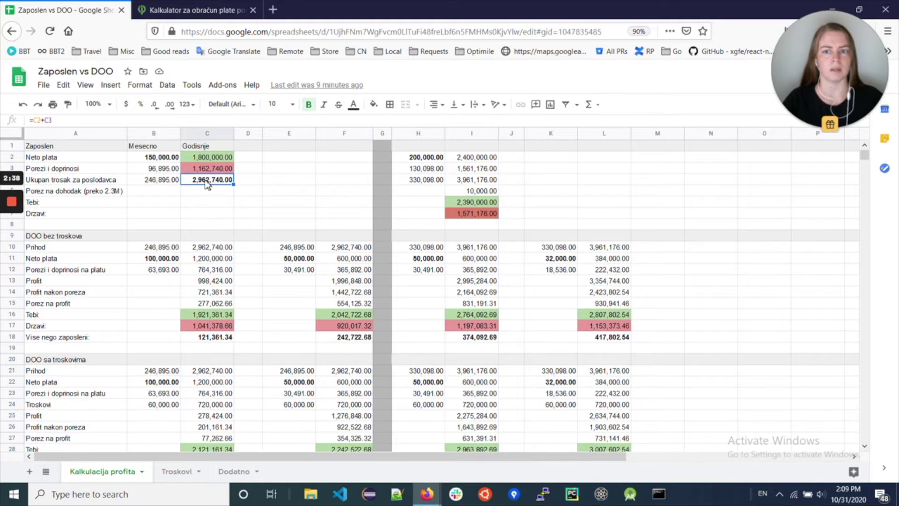
pyautogui.click(208, 249)
pyautogui.click(167, 251)
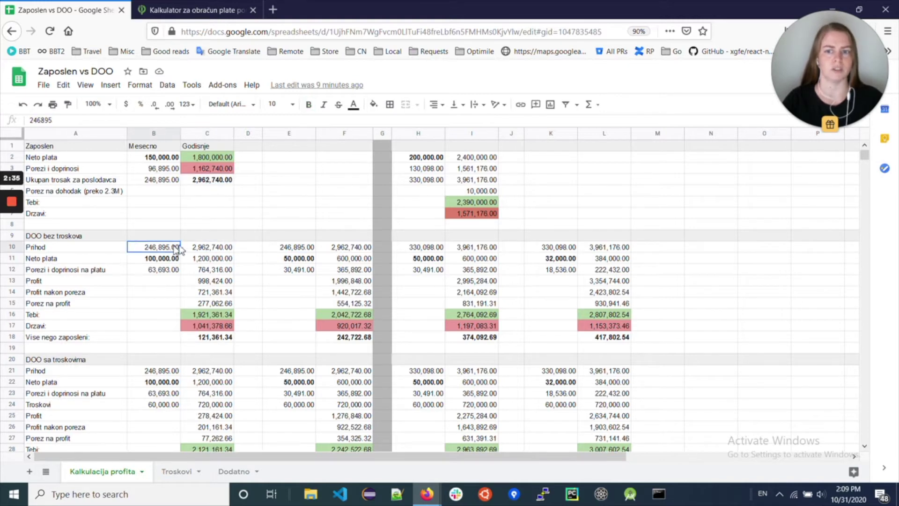
pyautogui.click(208, 253)
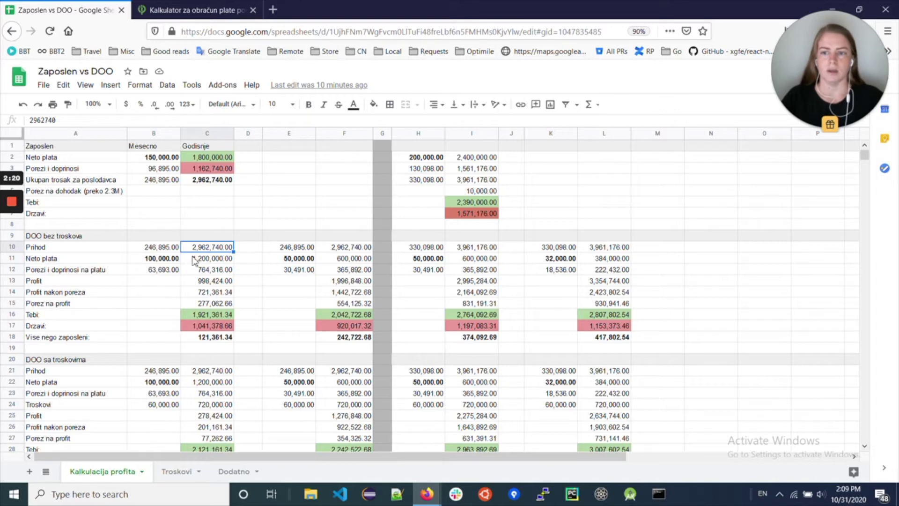
# Examine the monthly and annual Neto plata and Porezi i doprinosi na platu values in columns B and C of DOO bez troskova.
pyautogui.click(162, 261)
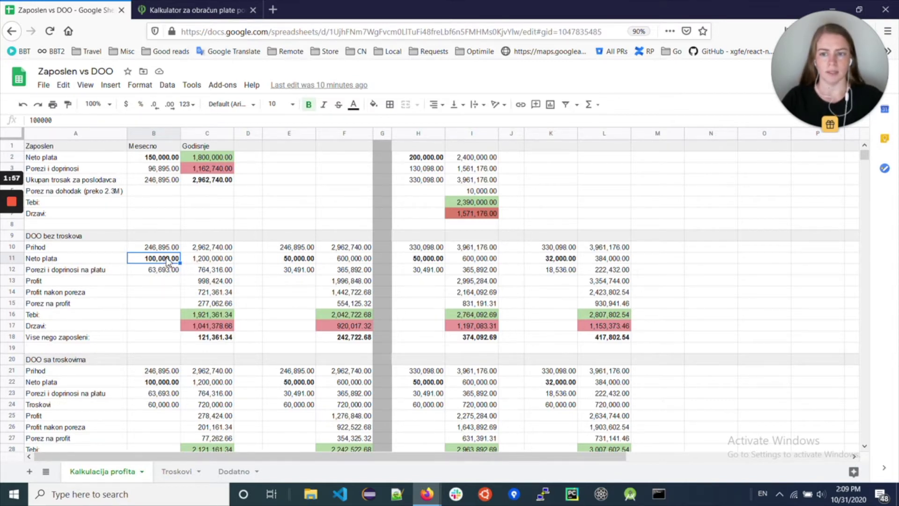
pyautogui.click(155, 275)
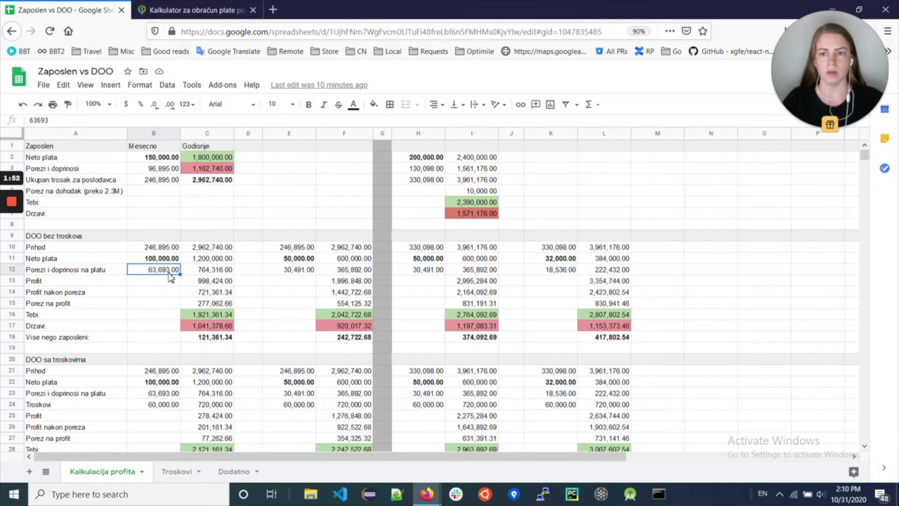
pyautogui.click(213, 258)
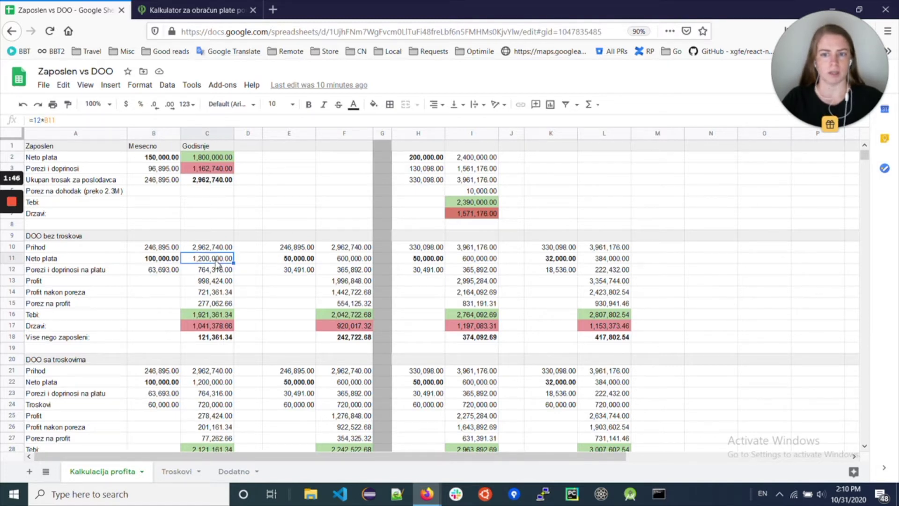
pyautogui.click(211, 272)
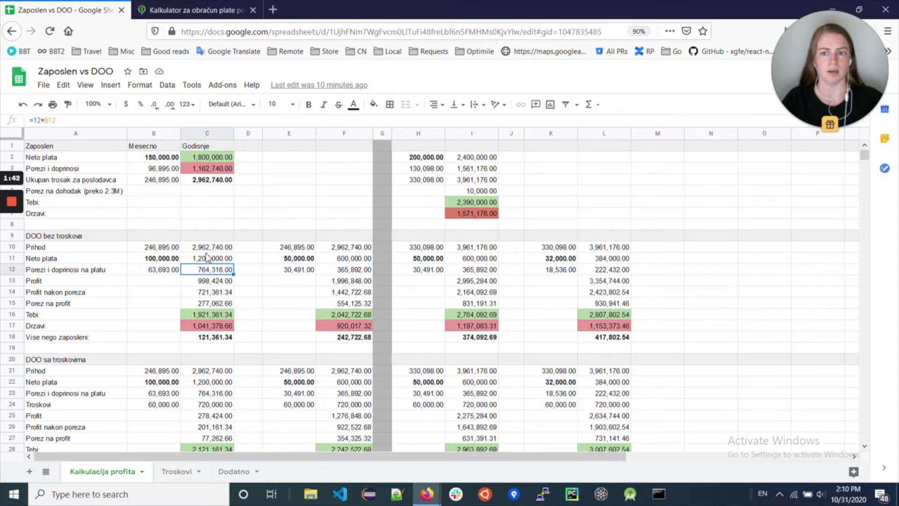
# Trace the annual Profit from Prihod, Neto plata and payroll taxes in column C, and inspect the Profit nakon poreza formula.
pyautogui.click(214, 248)
pyautogui.click(208, 258)
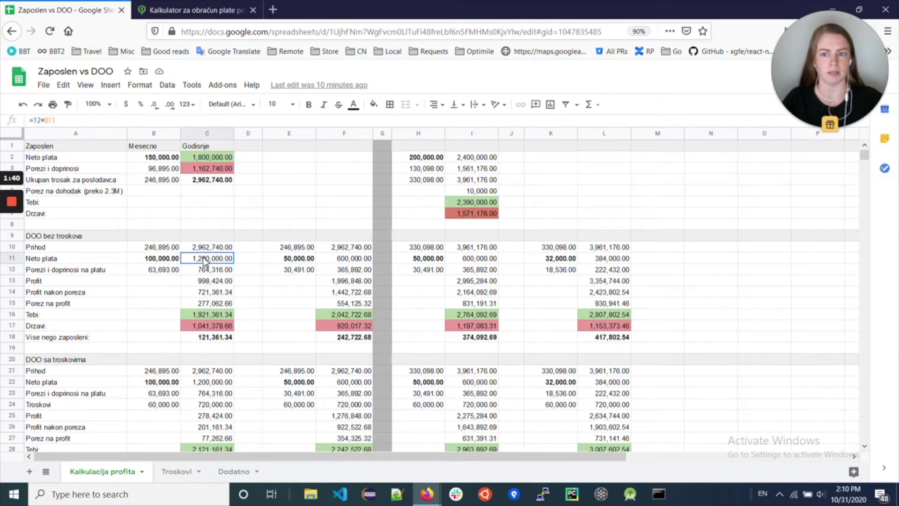
pyautogui.click(205, 272)
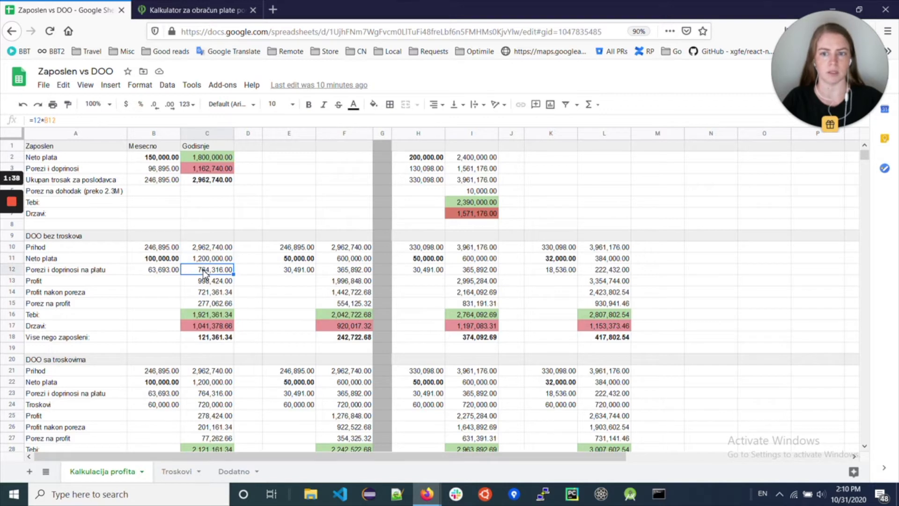
pyautogui.click(214, 282)
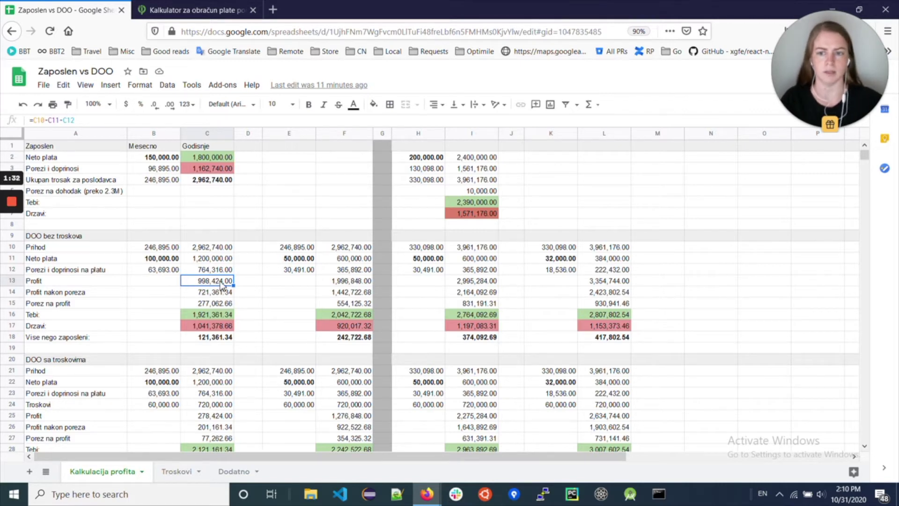
pyautogui.click(211, 295)
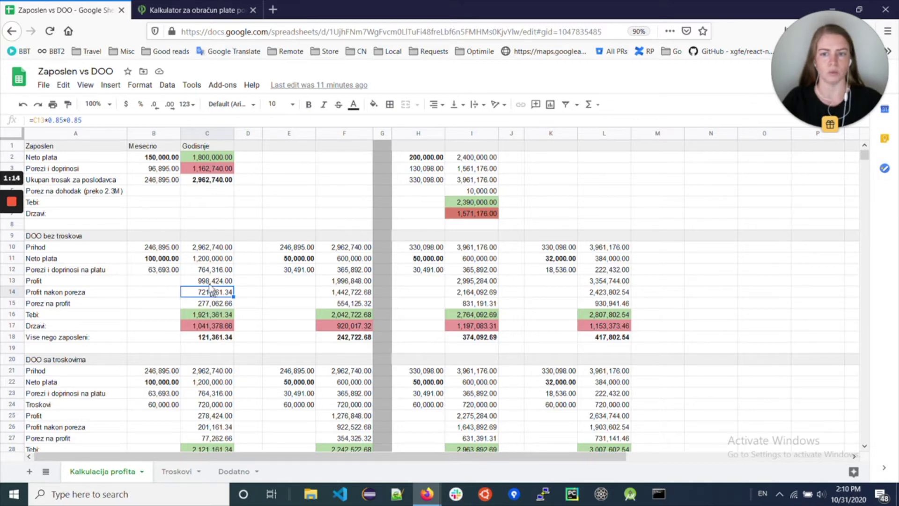
# Trace the annual Tebi total in C16 back to Neto plata and Profit nakon poreza.
pyautogui.click(203, 314)
pyautogui.click(207, 261)
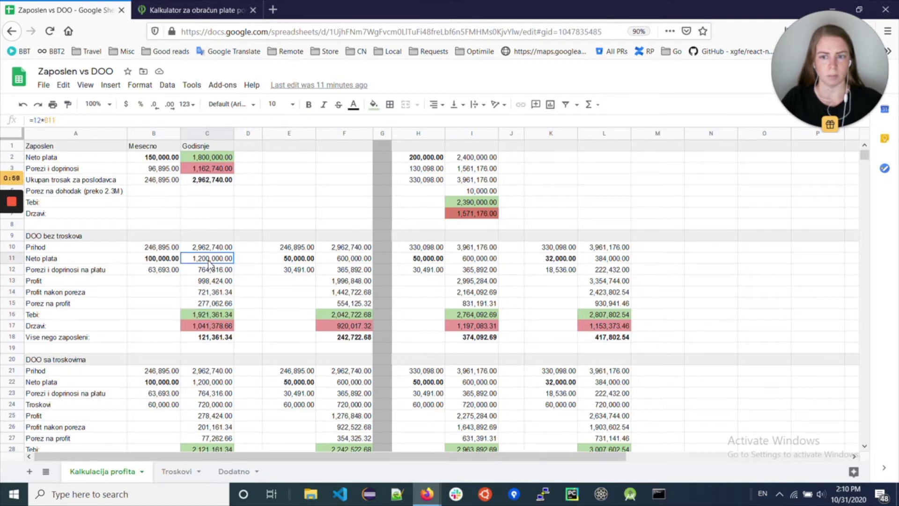
pyautogui.click(207, 293)
pyautogui.click(206, 315)
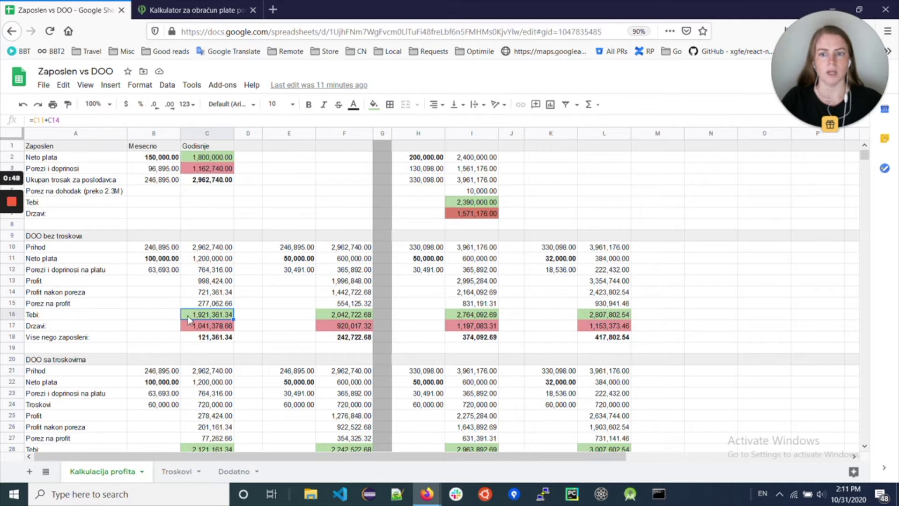
# Examine the annual Drzavi total in C17 alongside the payroll taxes and Profit nakon poreza cells.
pyautogui.click(206, 328)
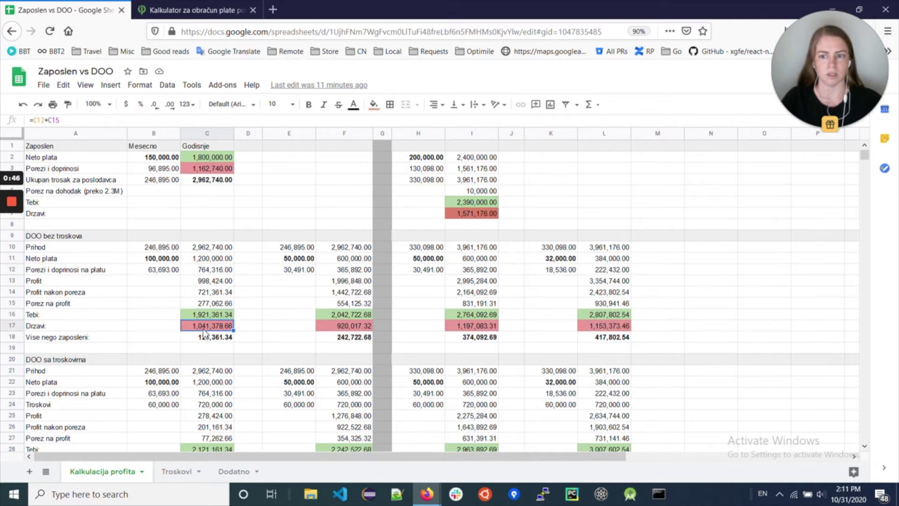
pyautogui.click(206, 271)
pyautogui.click(200, 293)
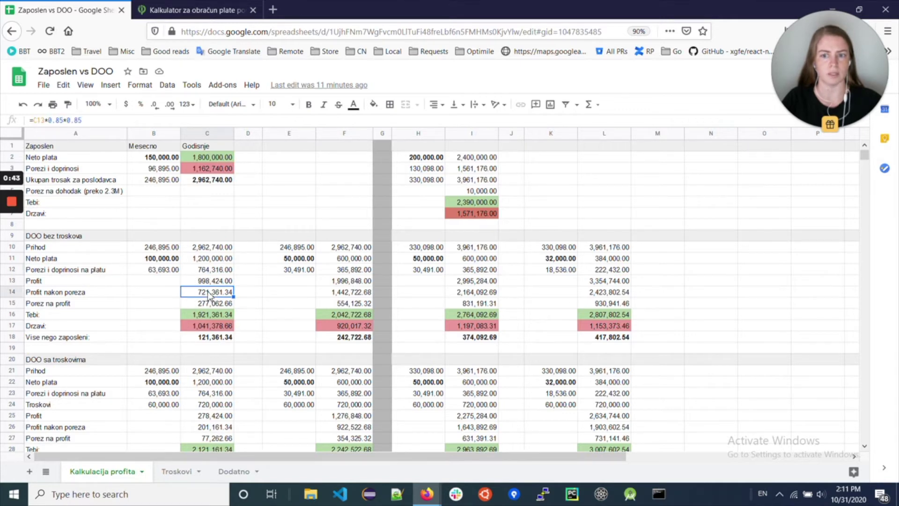
pyautogui.click(207, 328)
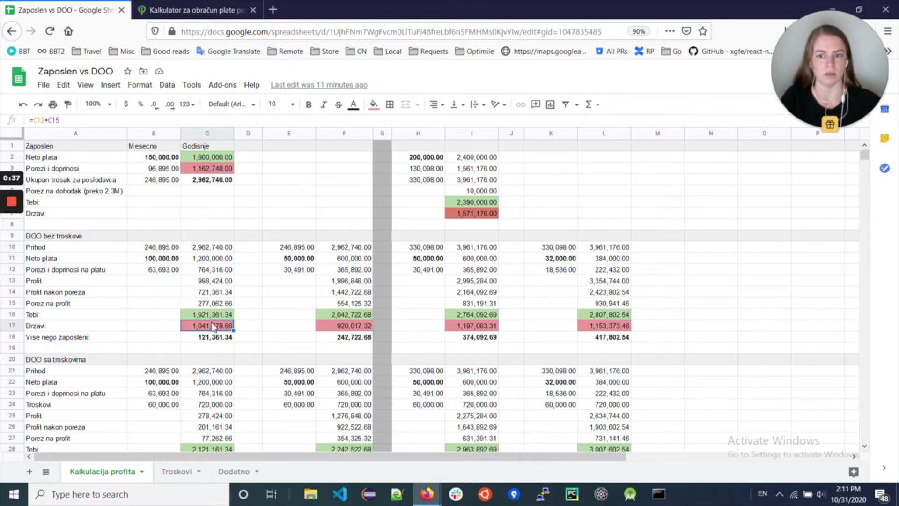
# Compare the annual Drzavi total in C17 with the employee's Porezi i doprinosi in C3, and check the employee's Neto plata in C2.
pyautogui.click(210, 170)
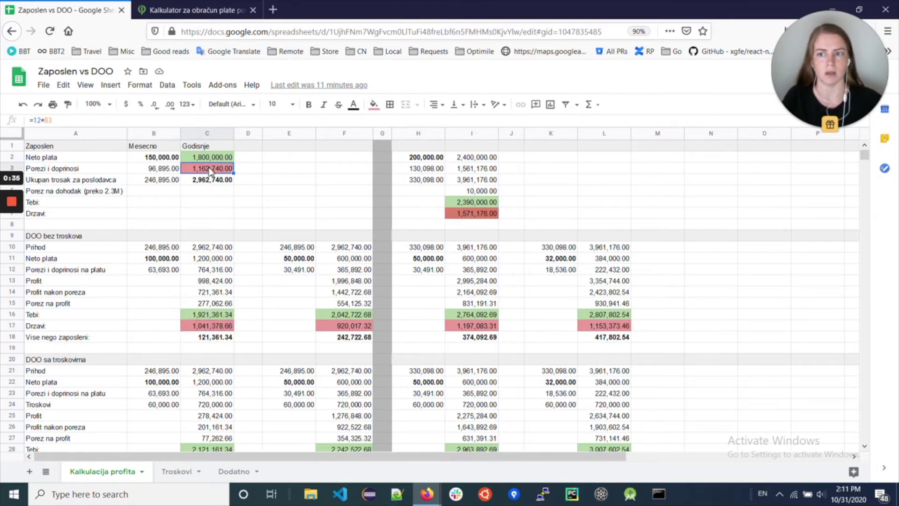
pyautogui.click(209, 328)
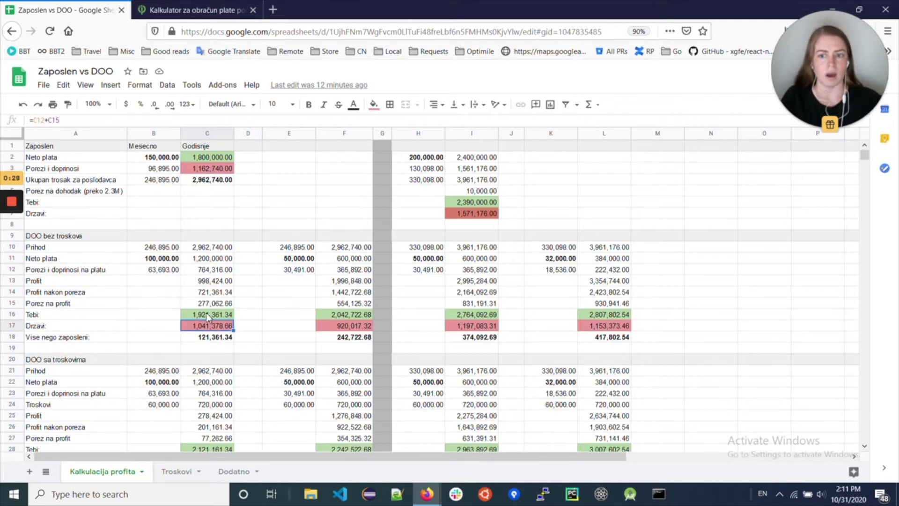
pyautogui.click(201, 157)
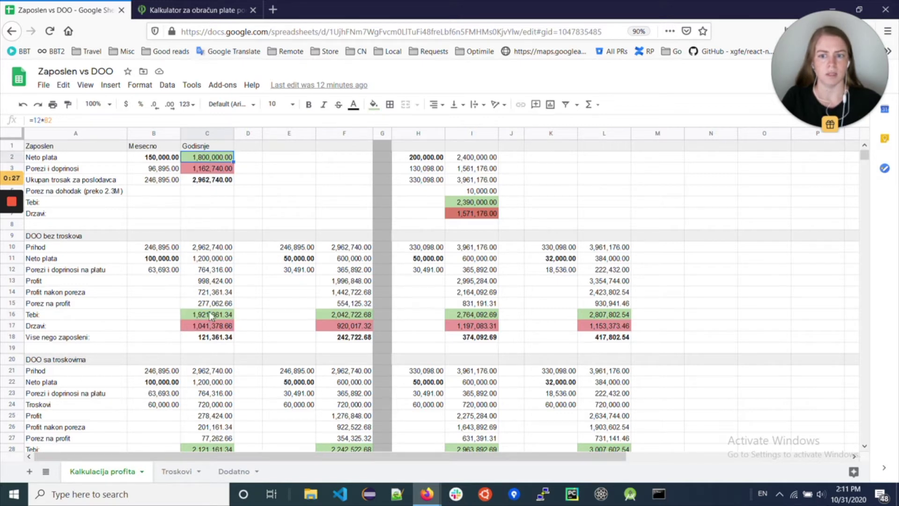
# Inspect the Vise nego zaposleni row of DOO bez troskova and its annual difference formula in C18.
pyautogui.click(215, 340)
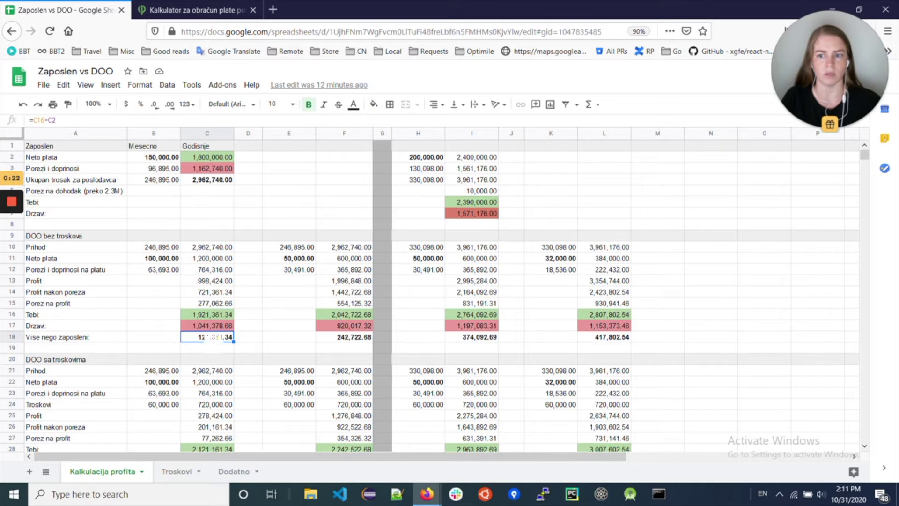
pyautogui.click(87, 344)
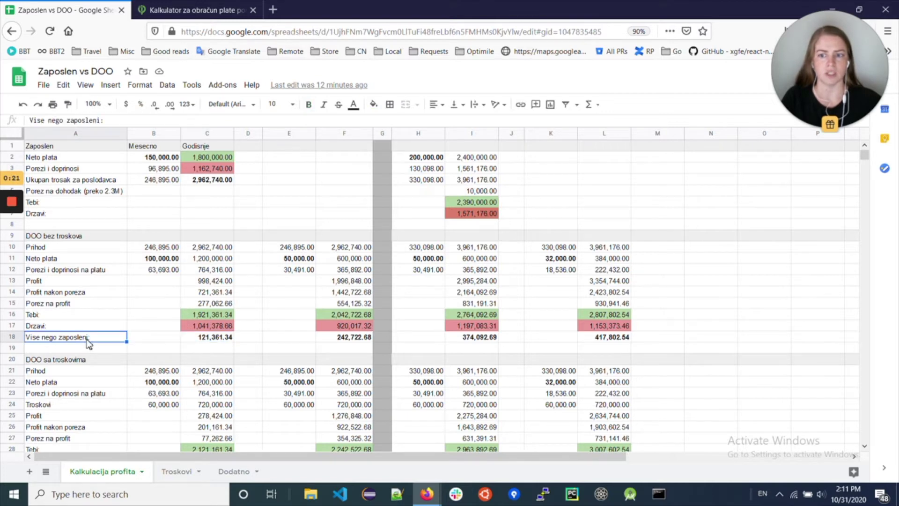
pyautogui.click(219, 342)
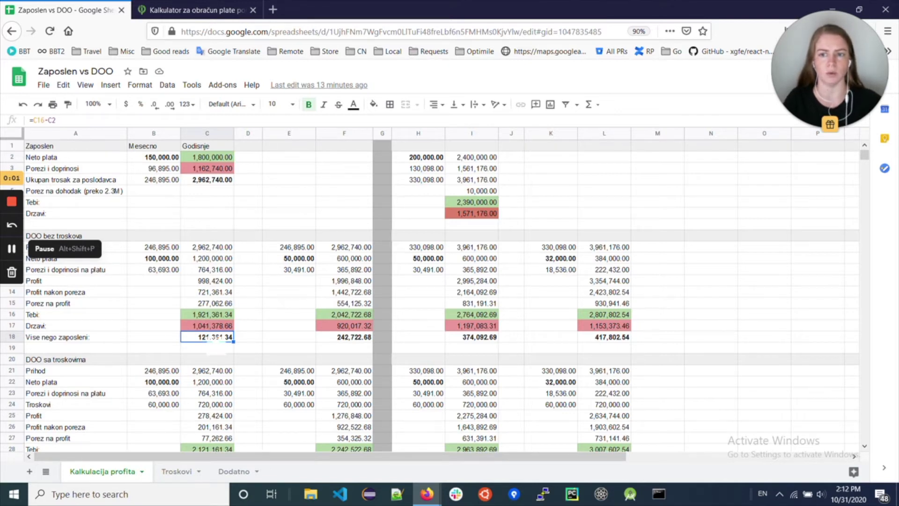
# Compare the annual Prihod of DOO sa troskovima with the Prihod of DOO bez troskova and the employee's Ukupan trosak za poslodavca.
pyautogui.click(45, 360)
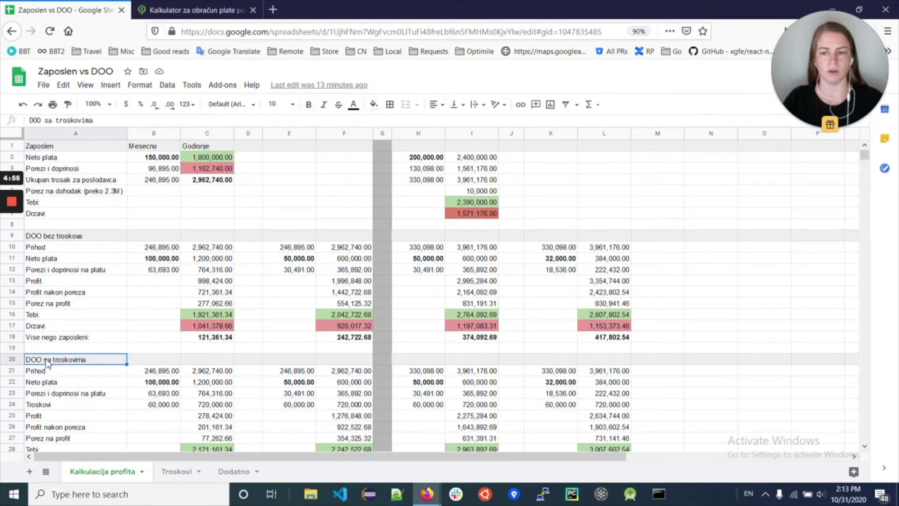
pyautogui.scroll(-2, 70, 355)
pyautogui.scroll(1, 70, 356)
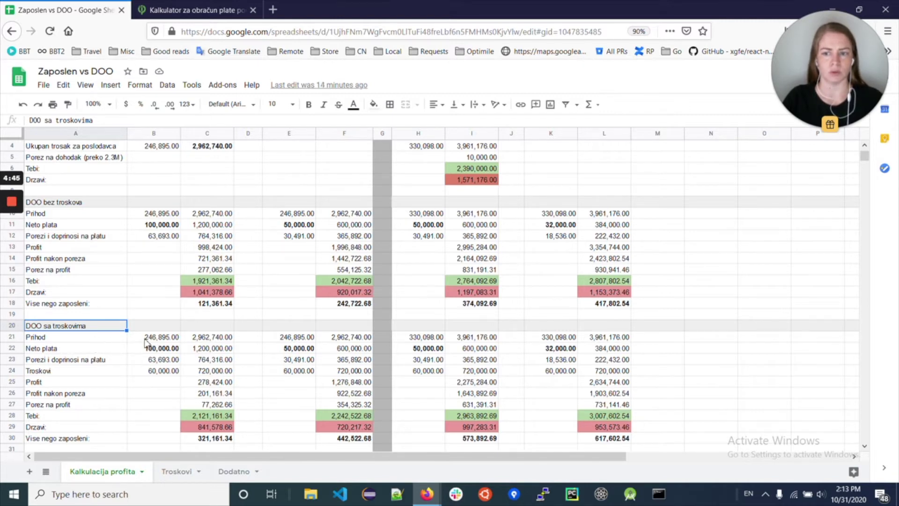
pyautogui.click(227, 340)
pyautogui.click(213, 216)
pyautogui.click(210, 339)
pyautogui.scroll(1, 211, 340)
pyautogui.click(197, 185)
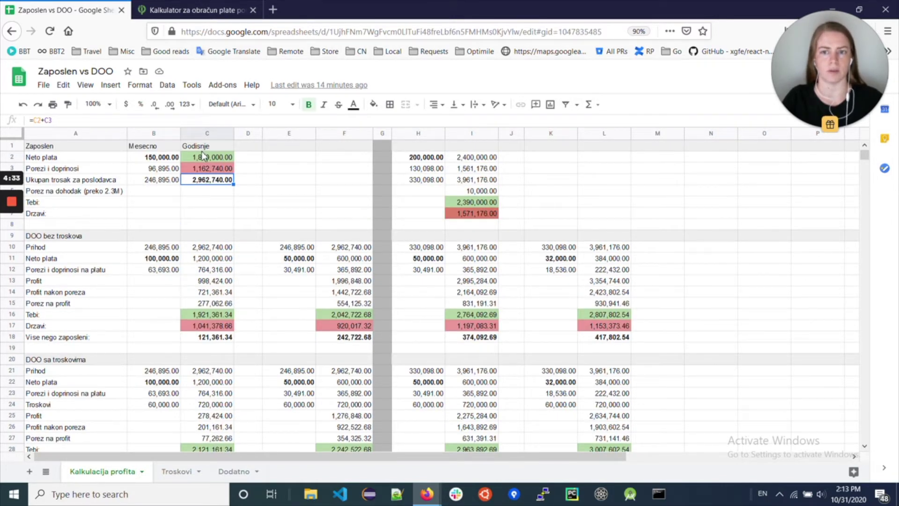
pyautogui.scroll(-2, 210, 190)
pyautogui.click(209, 305)
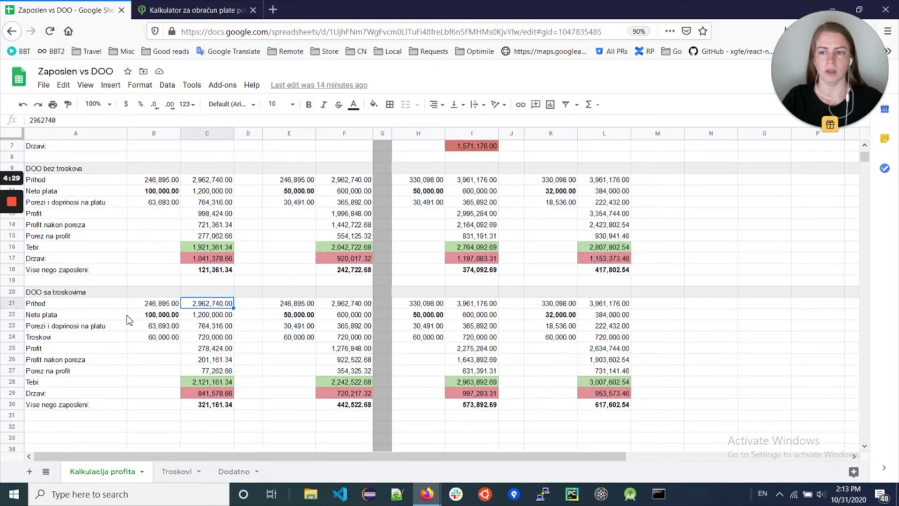
# Examine the monthly Neto plata, Porezi i doprinosi na platu and Troskovi of DOO sa troskovima, comparing the payroll taxes with B12.
pyautogui.click(159, 316)
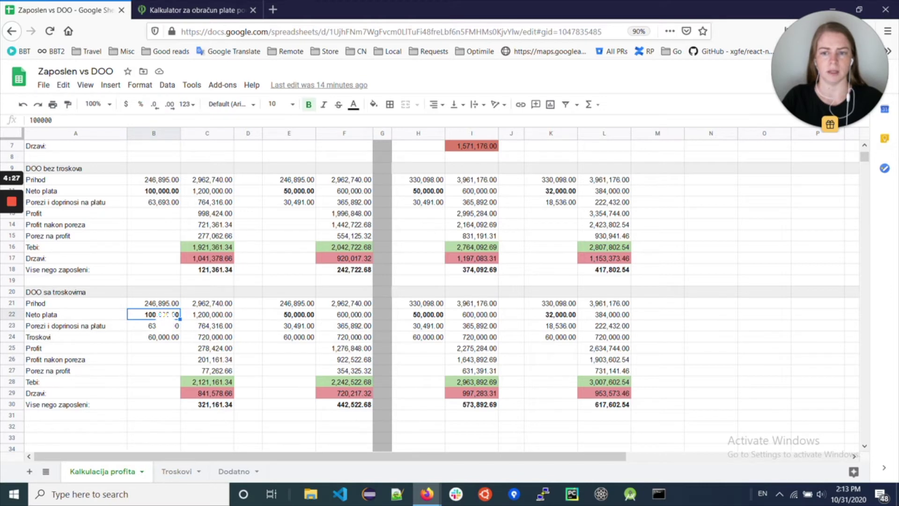
pyautogui.click(164, 328)
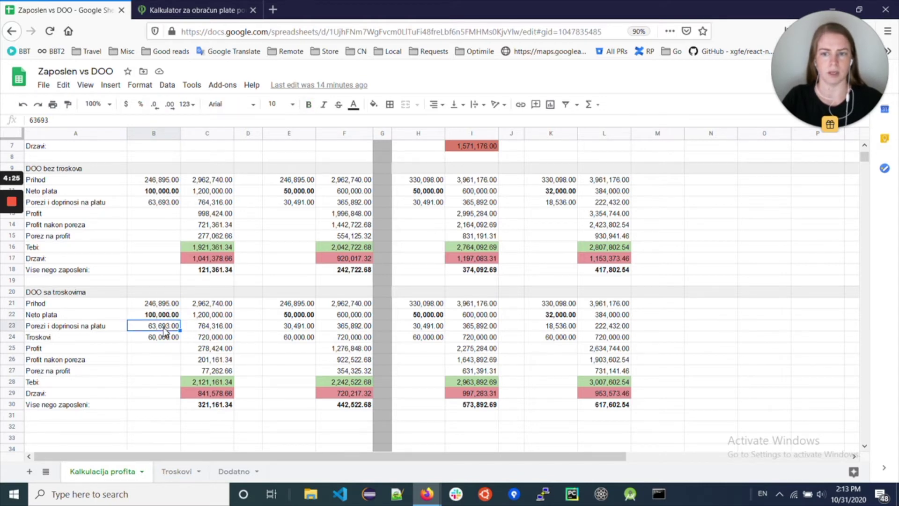
pyautogui.click(164, 202)
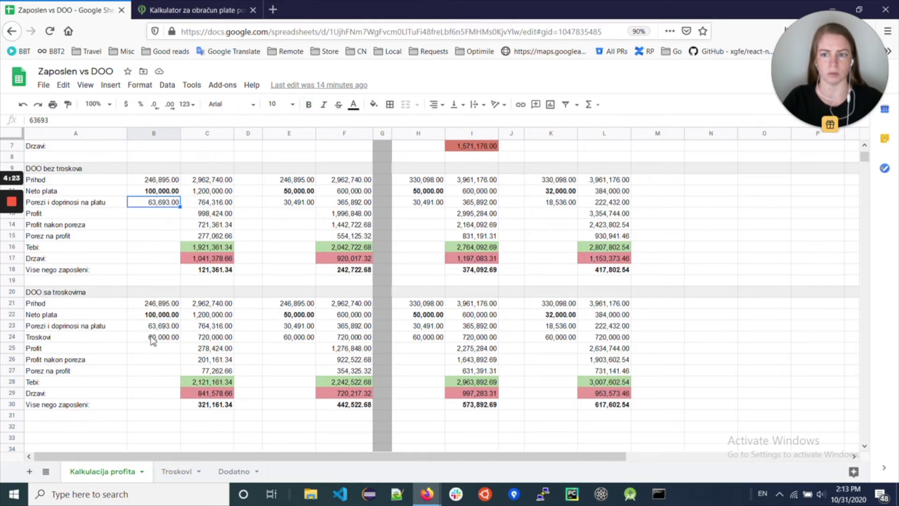
pyautogui.click(167, 340)
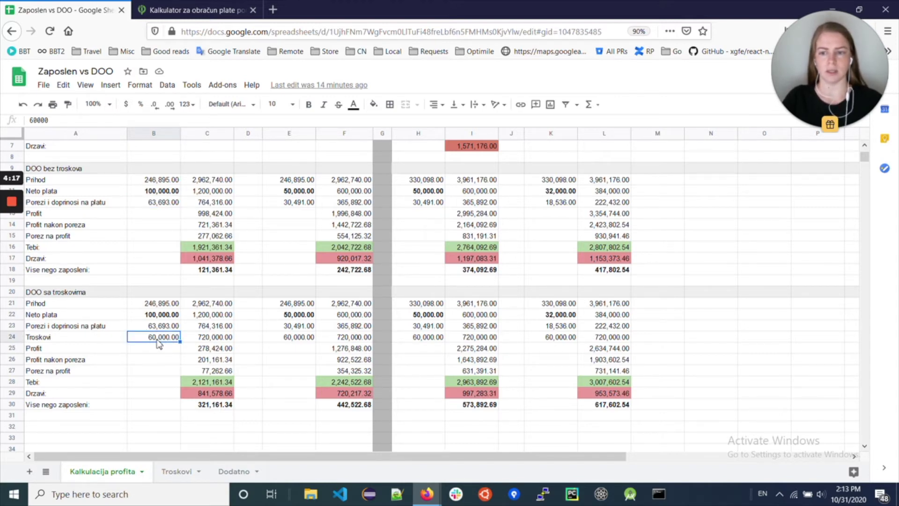
# Open the Troskovi sheet and examine the Firma costs for Racunovodja, Prostor, Infostan + struja + net + tel and Gorivo.
pyautogui.click(175, 473)
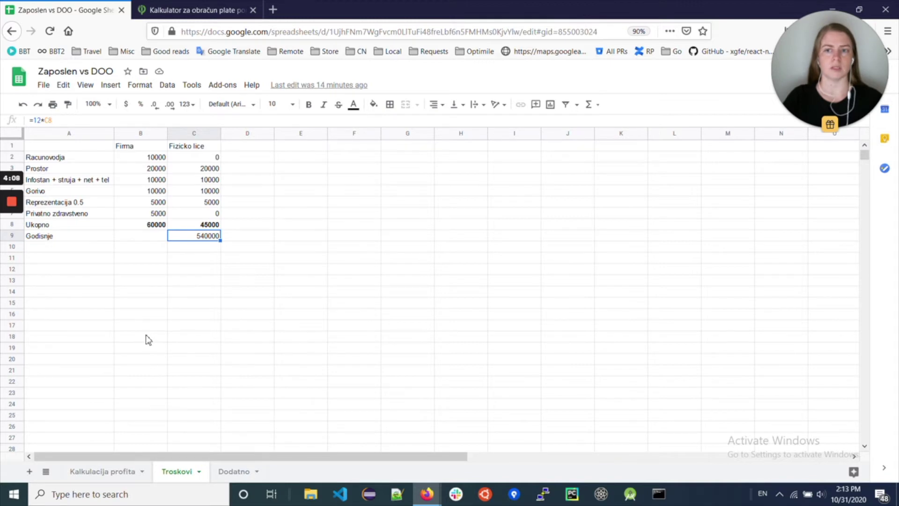
pyautogui.click(156, 160)
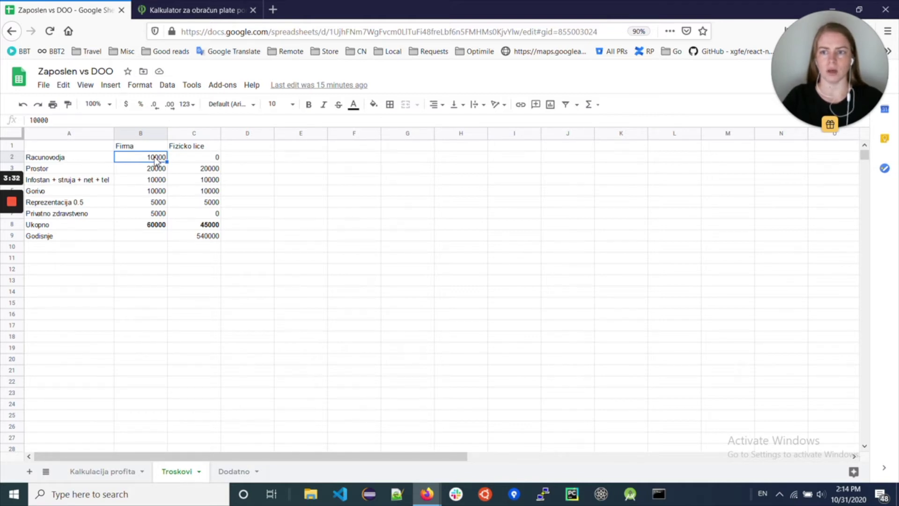
pyautogui.click(98, 171)
pyautogui.click(141, 174)
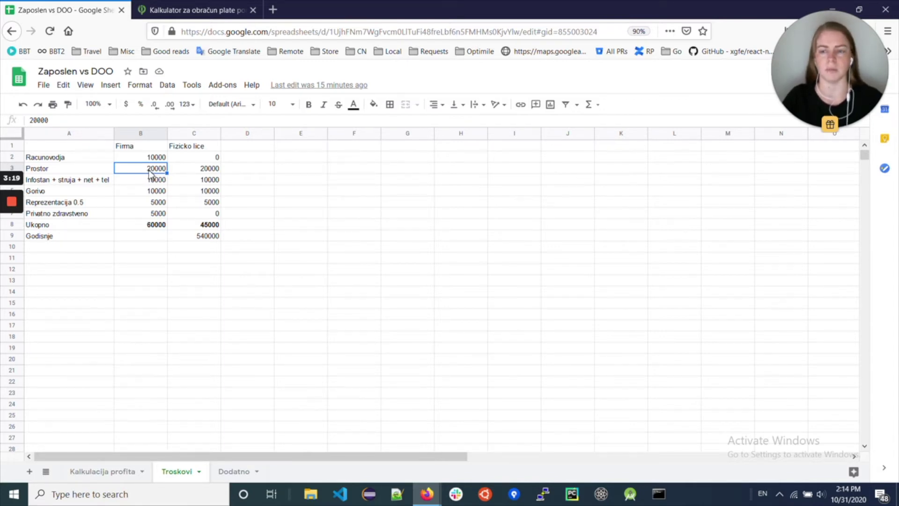
pyautogui.click(100, 181)
pyautogui.click(154, 184)
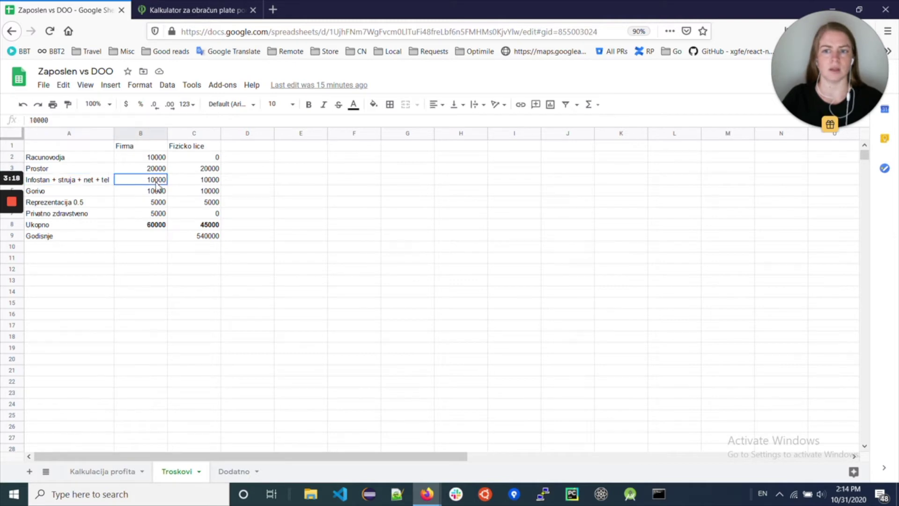
pyautogui.click(152, 192)
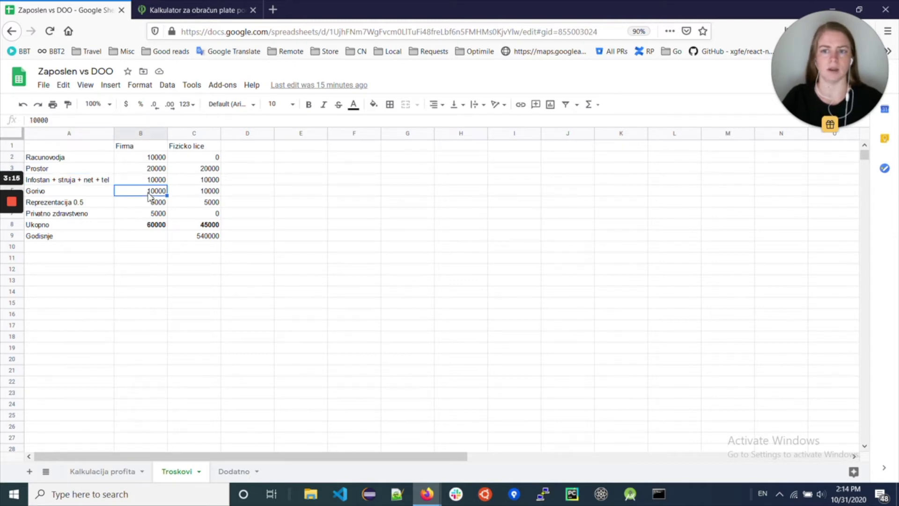
# Examine the Firma costs for Reprezentacija 0.5 and Privatno zdravstveno, and the Ukopno sum formula in B8.
pyautogui.click(80, 205)
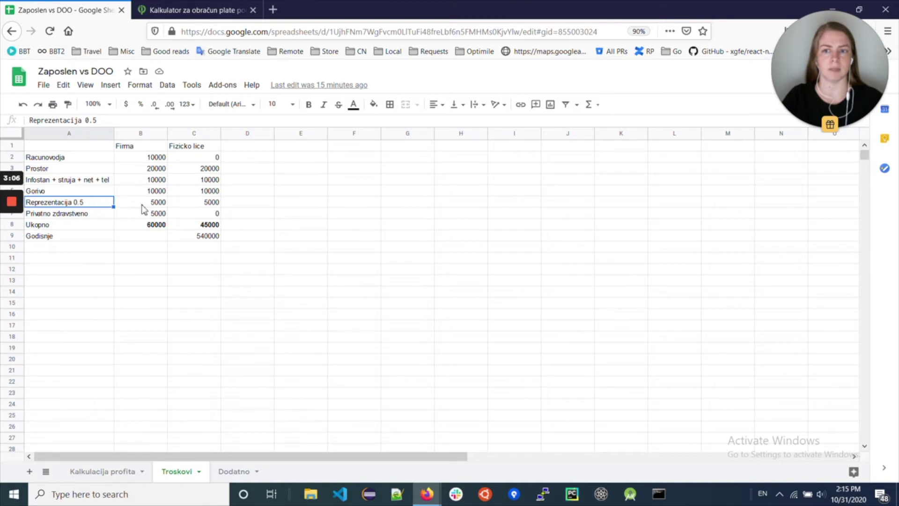
pyautogui.click(159, 205)
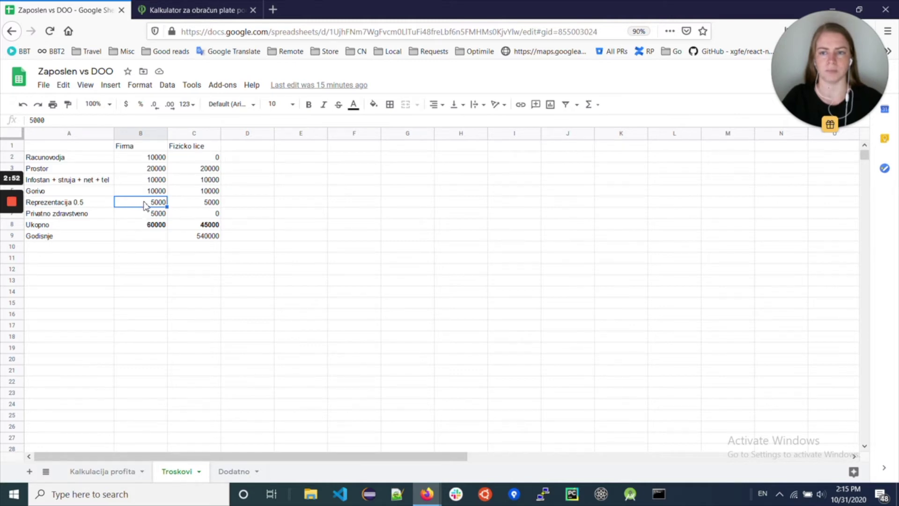
pyautogui.click(146, 215)
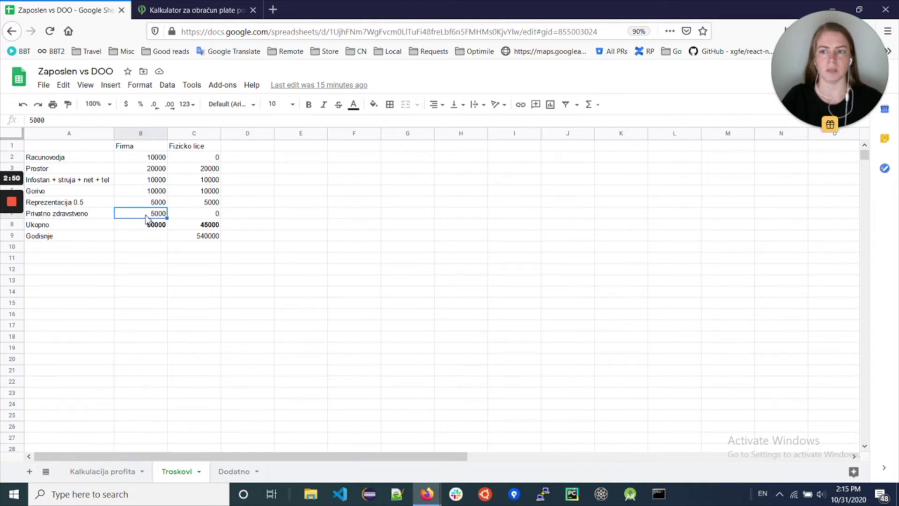
pyautogui.click(157, 228)
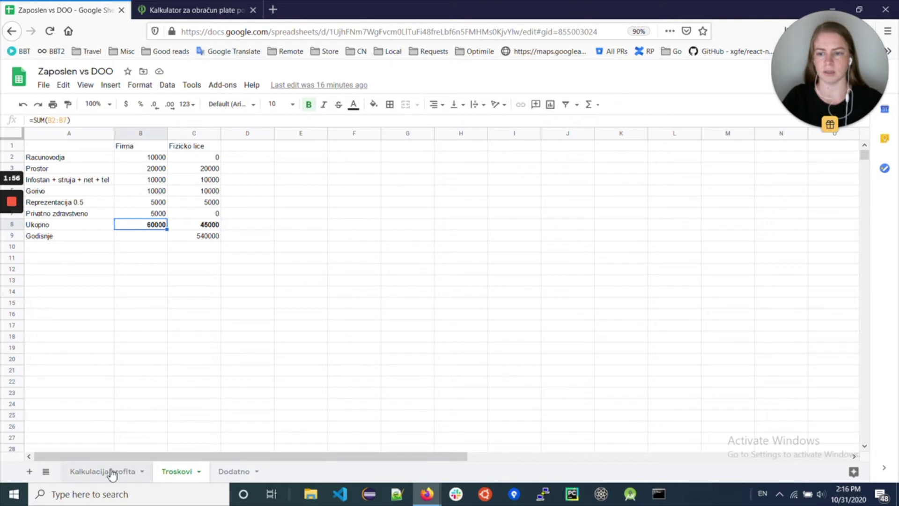
# Return to the Kalkulacija profita sheet and trace the monthly and annual Troskovi in row 24 into the annual Profit in C25.
pyautogui.click(112, 472)
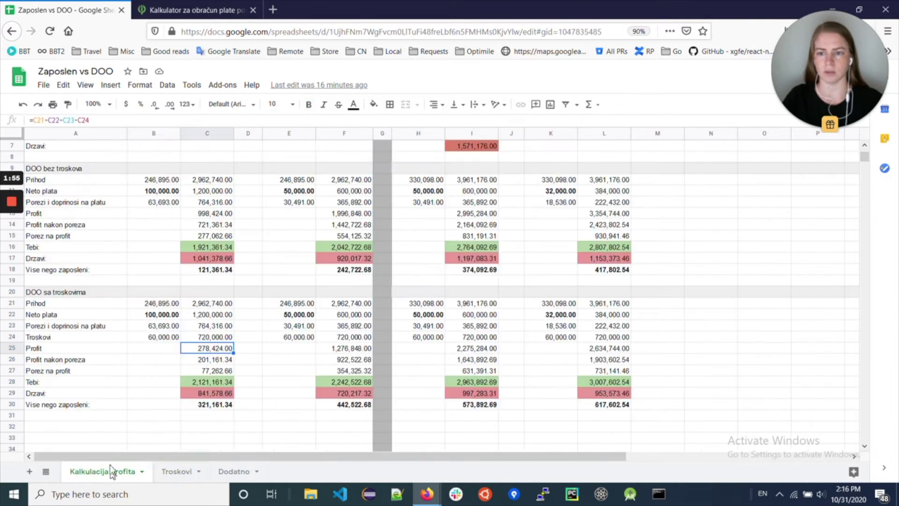
pyautogui.click(158, 341)
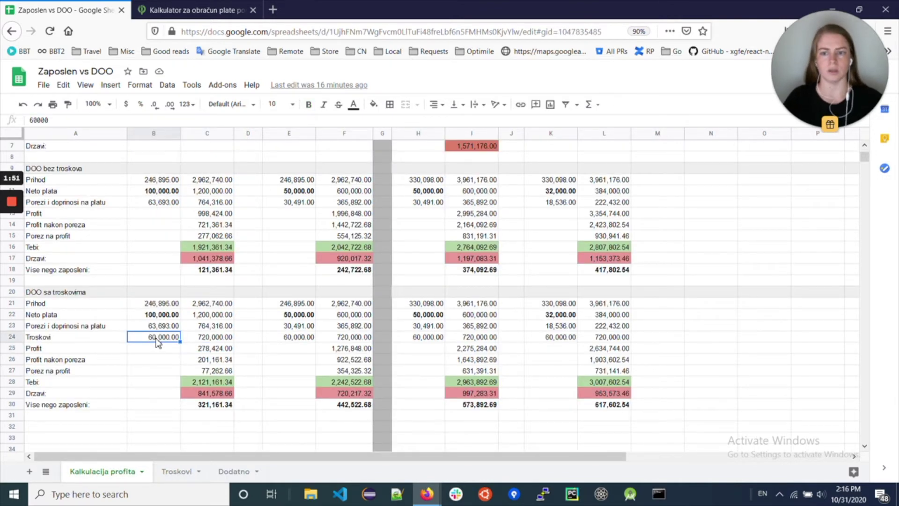
pyautogui.click(212, 341)
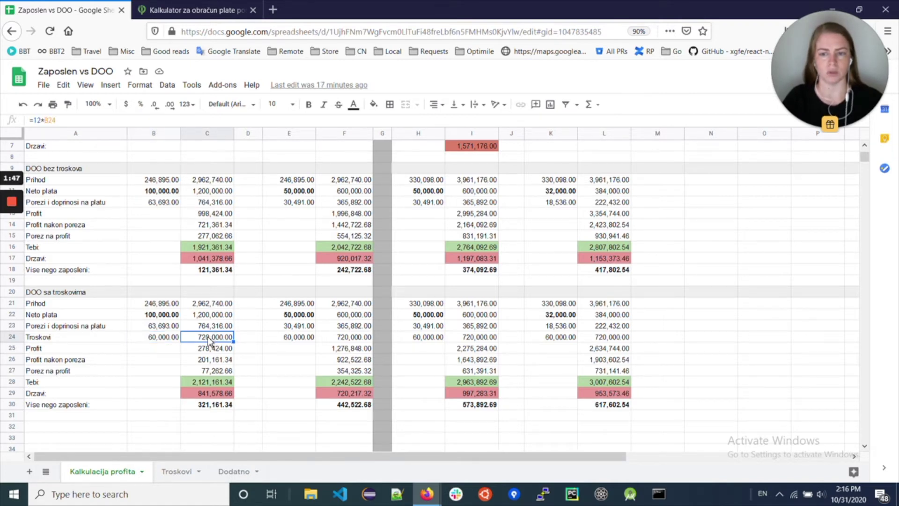
pyautogui.click(204, 351)
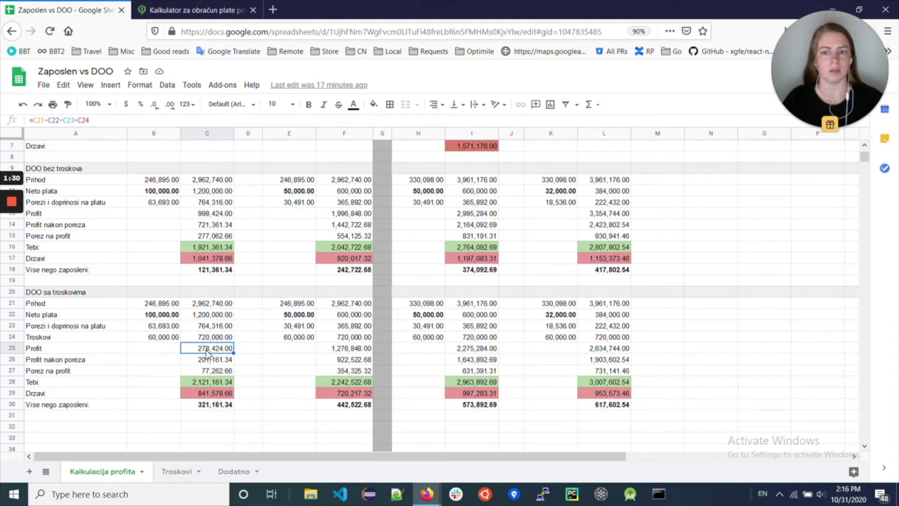
# Compare the annual Porez na profit in C27 with the one in C15, and inspect the Profit nakon poreza formula in C26.
pyautogui.click(208, 370)
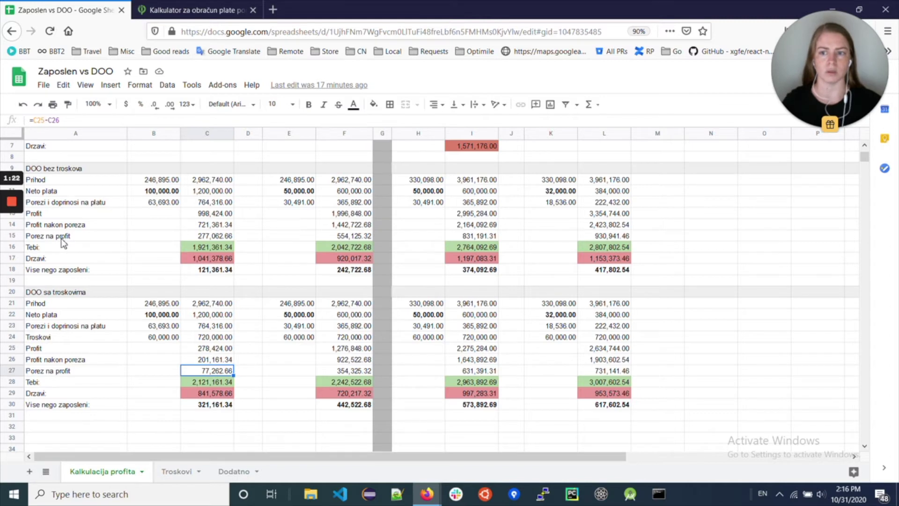
pyautogui.click(216, 241)
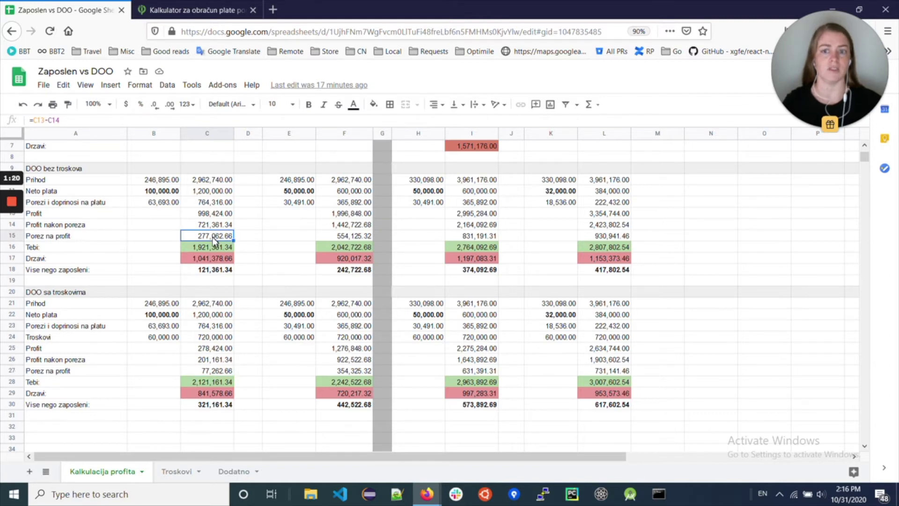
pyautogui.click(206, 362)
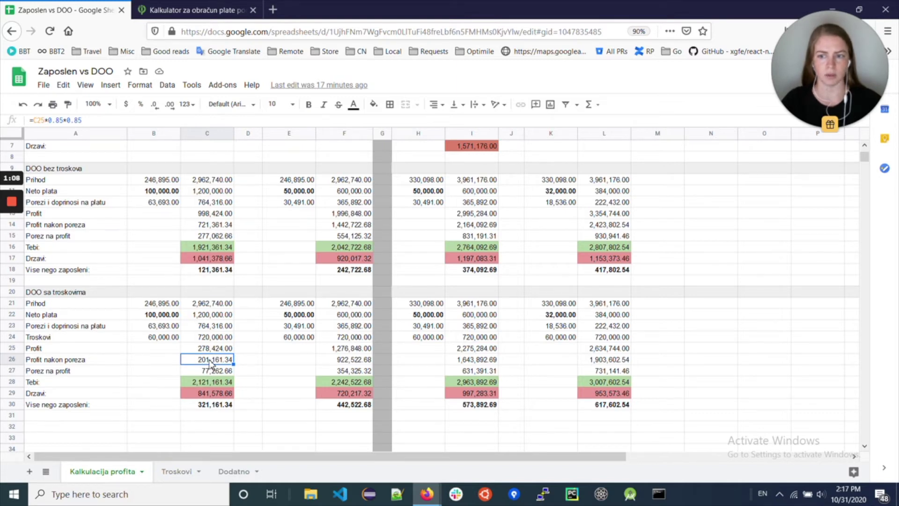
# Trace the annual Tebi total in C28 back to the Troskovi and Neto plata cells of DOO sa troskovima.
pyautogui.click(209, 338)
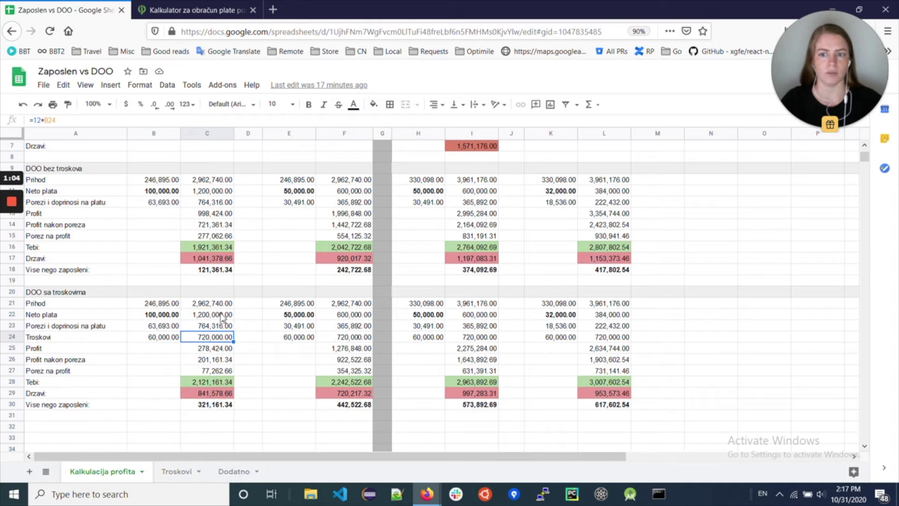
pyautogui.click(215, 316)
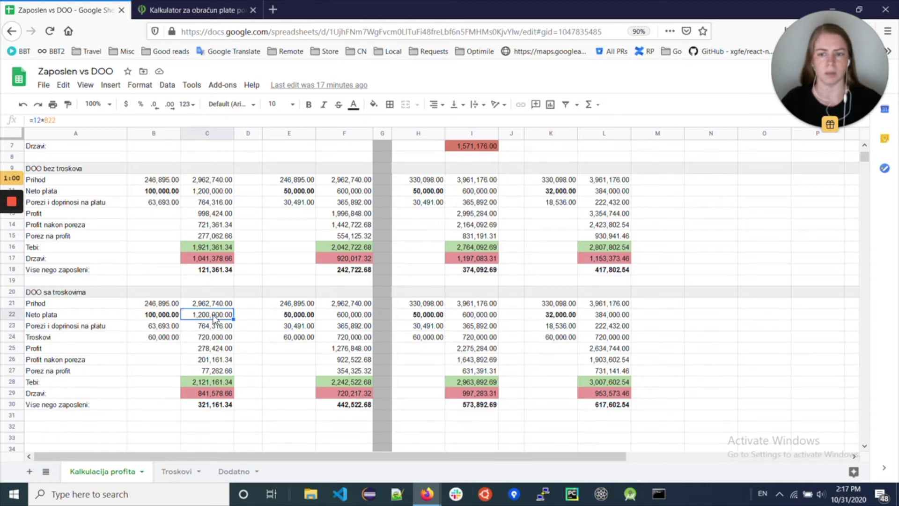
pyautogui.click(209, 385)
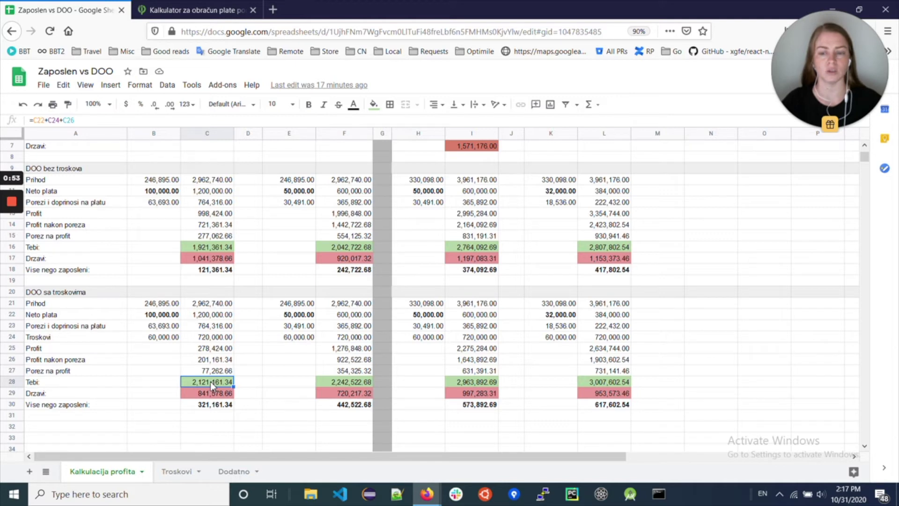
# Trace the annual Drzavi total in C29 back to Porez na profit and Porezi i doprinosi na platu.
pyautogui.click(207, 396)
pyautogui.click(209, 373)
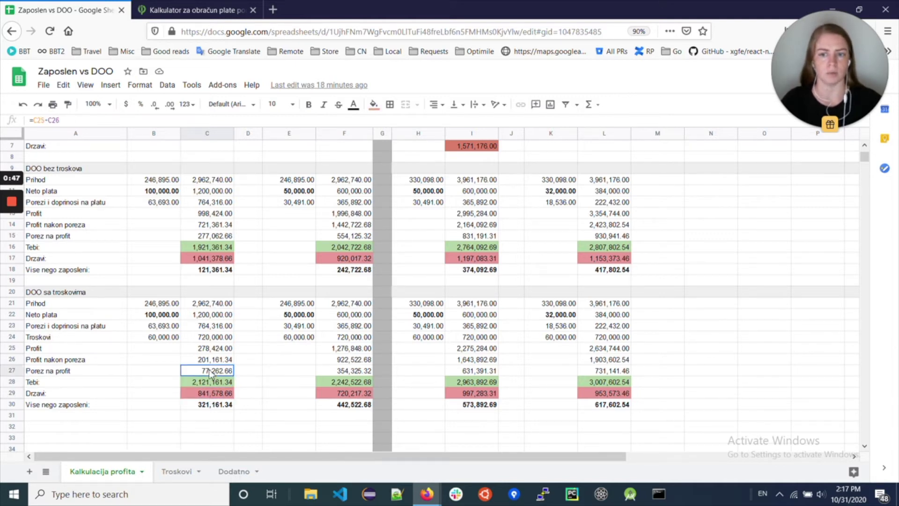
pyautogui.click(210, 327)
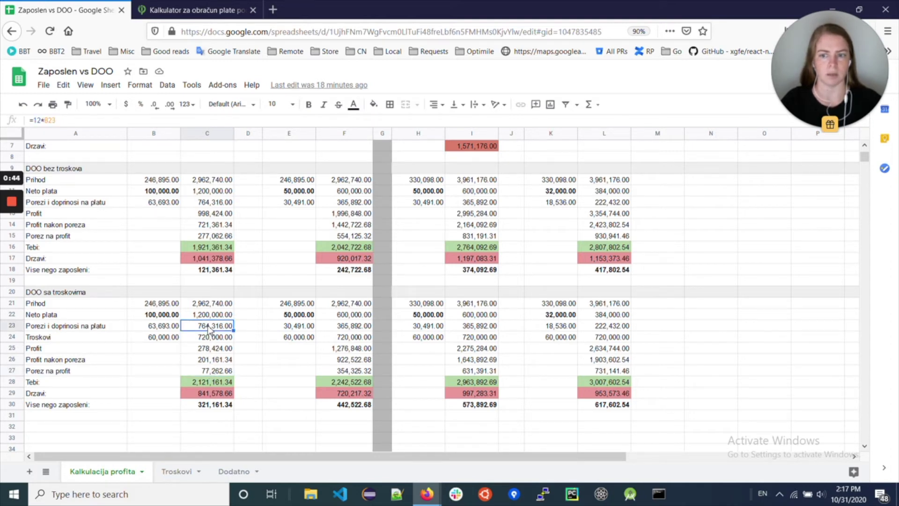
# Compare the annual Drzavi total in C29 with C17 and with the employee's annual Porezi i doprinosi in C3.
pyautogui.click(214, 397)
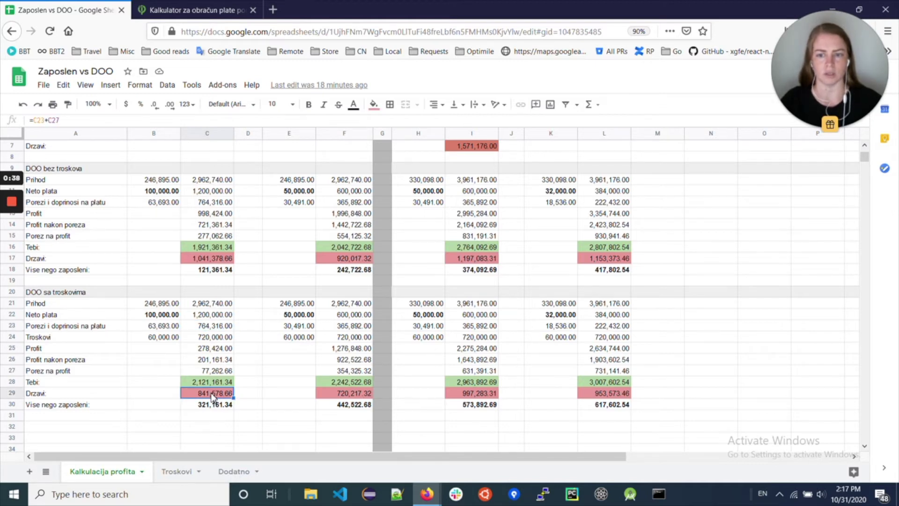
pyautogui.click(219, 260)
pyautogui.scroll(2, 234, 307)
pyautogui.click(208, 169)
pyautogui.scroll(-2, 202, 258)
pyautogui.click(213, 397)
# Compare the annual Tebi total in C28 with the employee's annual Neto plata in C2, and inspect the Vise nego zaposleni formula in C30.
pyautogui.click(206, 383)
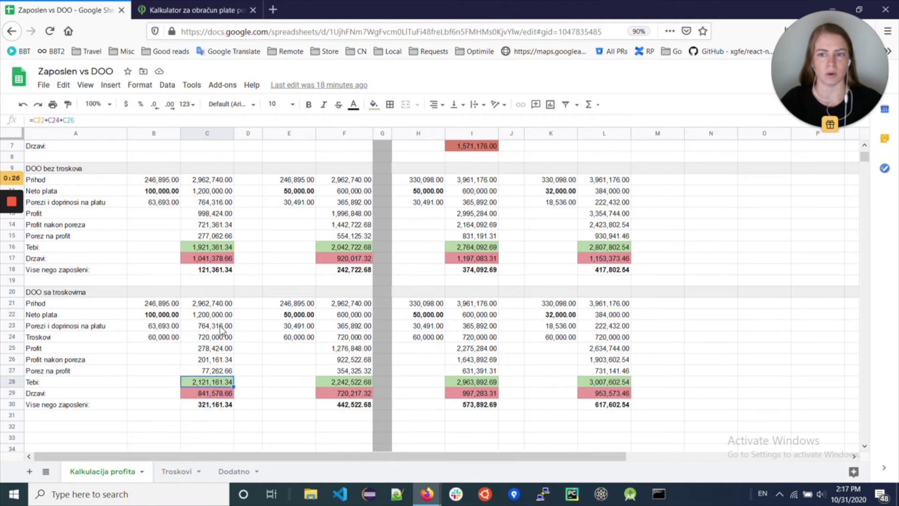
pyautogui.scroll(2, 221, 341)
pyautogui.click(205, 158)
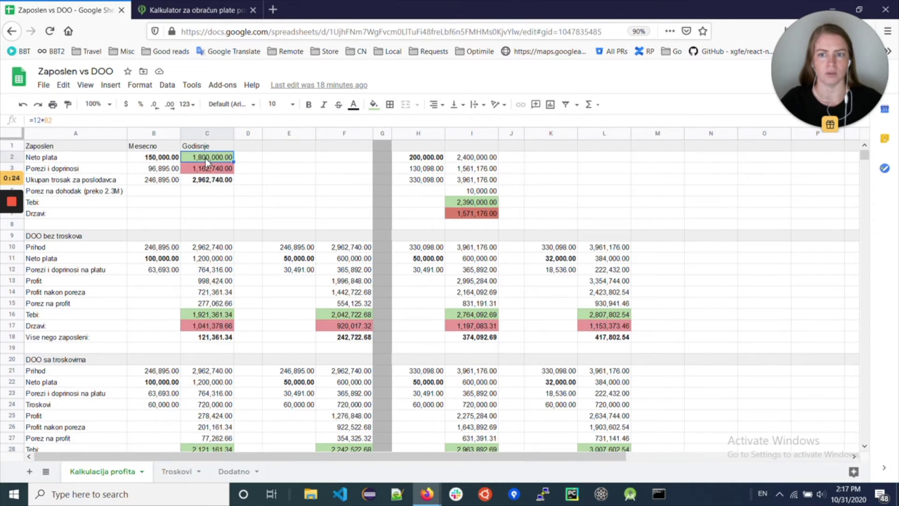
pyautogui.scroll(-4, 203, 328)
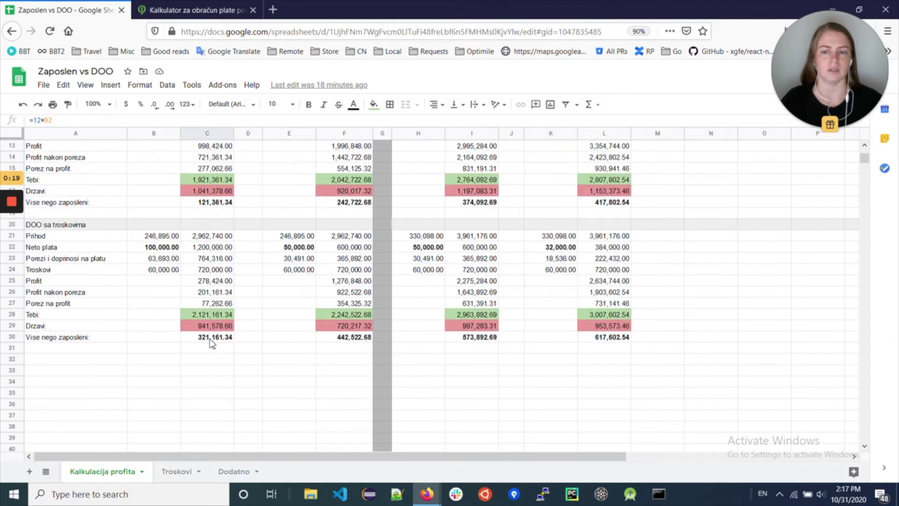
pyautogui.click(216, 341)
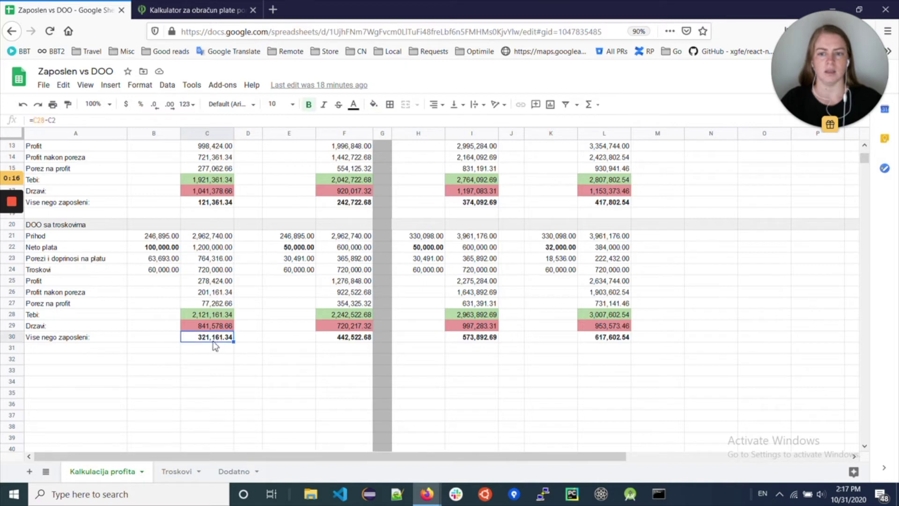
pyautogui.click(212, 341)
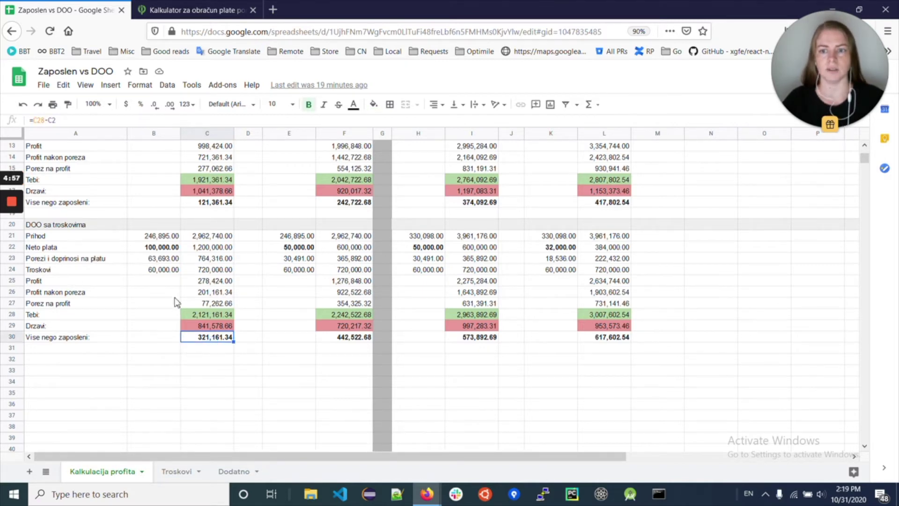
# Review Neto plata in B22 and Vise nego zaposleni in C30 against the Zaposlen and DOO bez troskova figures.
pyautogui.click(159, 250)
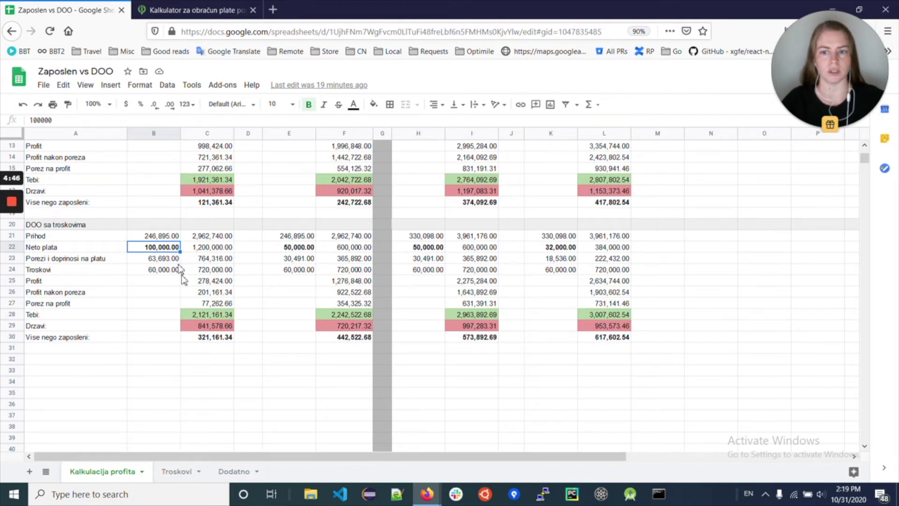
pyautogui.click(213, 339)
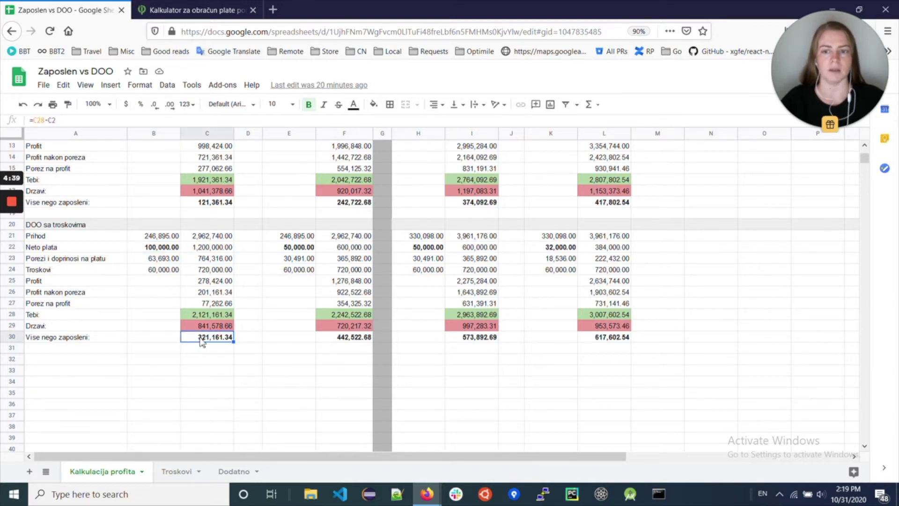
pyautogui.scroll(5, 201, 309)
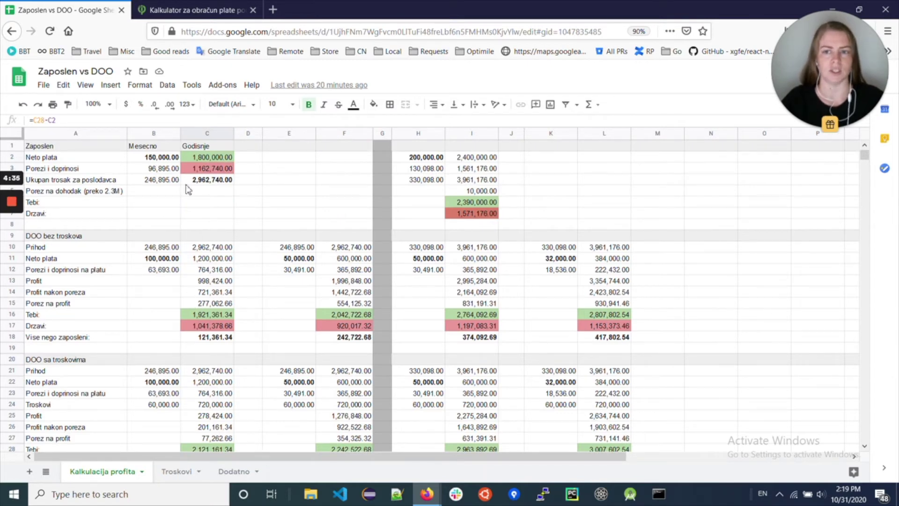
pyautogui.scroll(-3, 220, 196)
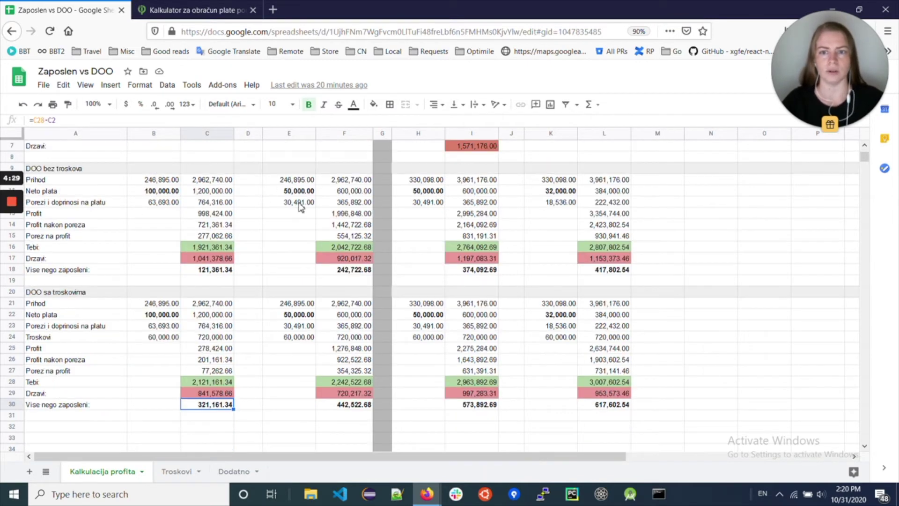
pyautogui.scroll(3, 302, 213)
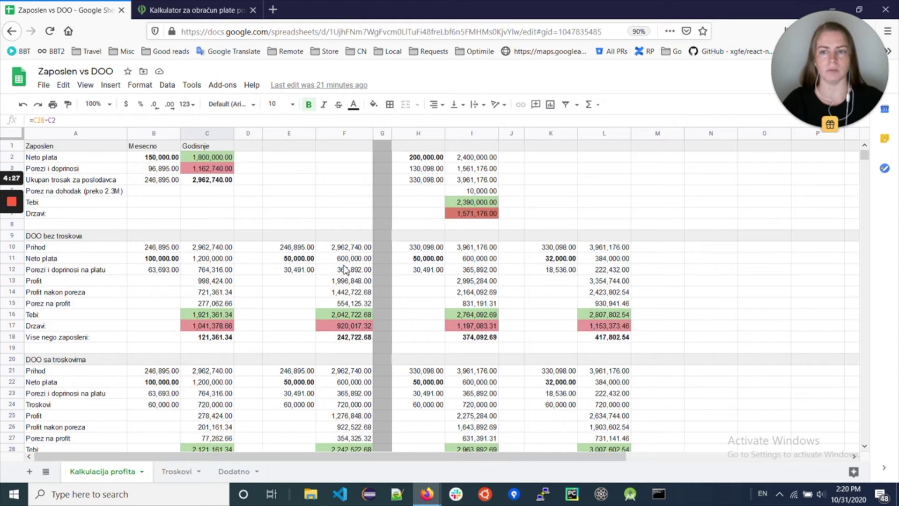
# Compare the monthly Neto plata in B11 and E11, and trace Vise nego zaposleni in F18 back to the employee's annual Neto plata.
pyautogui.click(153, 259)
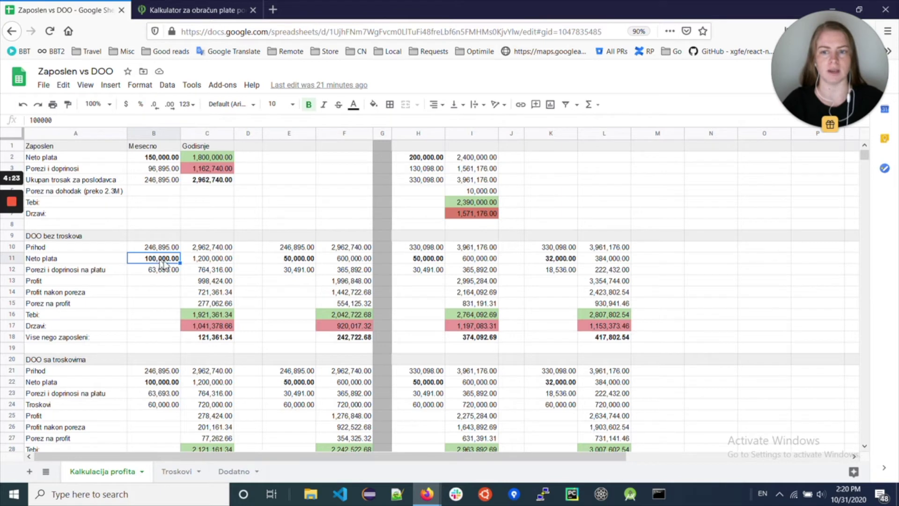
pyautogui.click(298, 260)
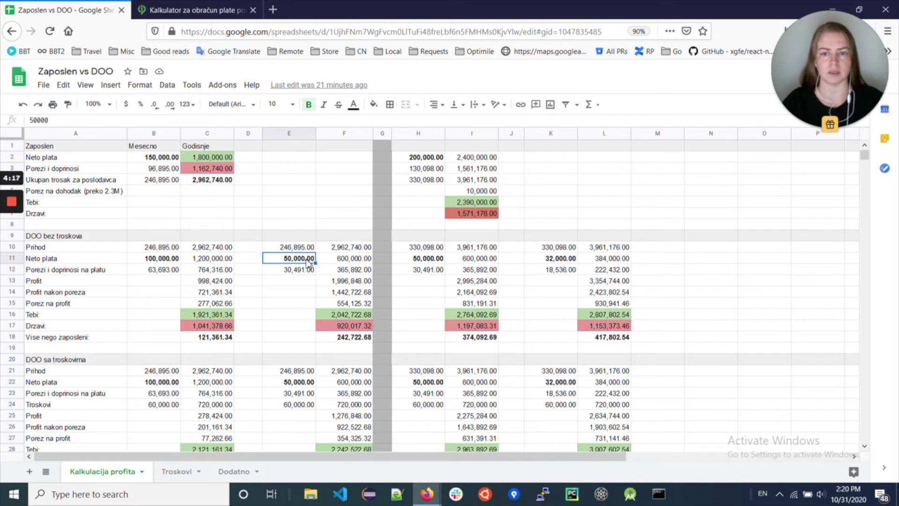
pyautogui.click(349, 338)
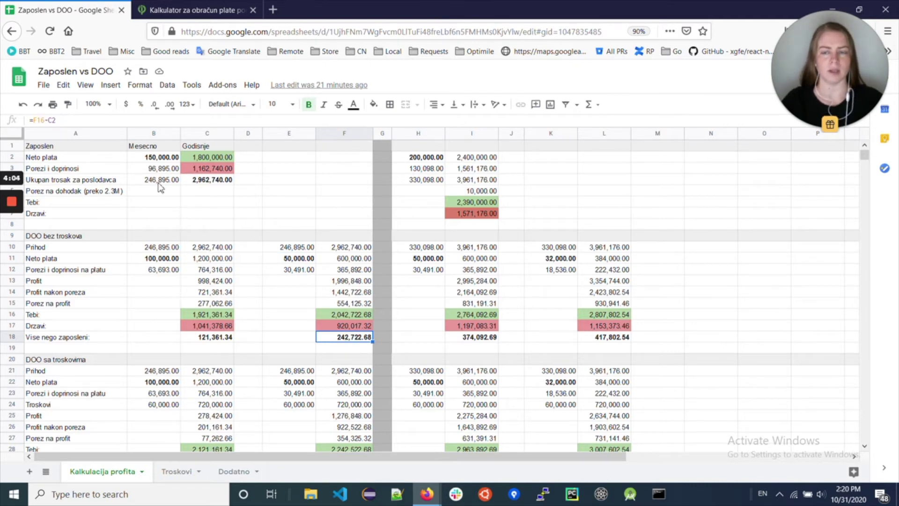
pyautogui.click(210, 160)
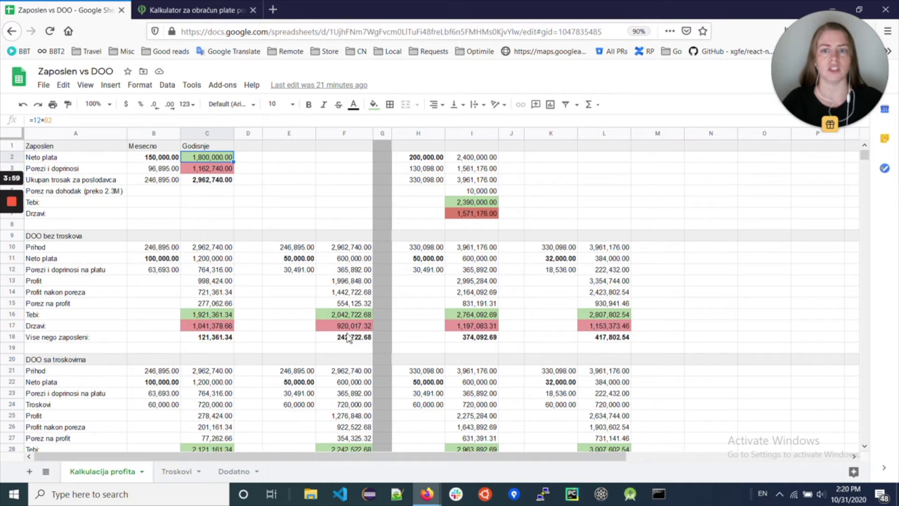
pyautogui.click(297, 259)
pyautogui.click(352, 339)
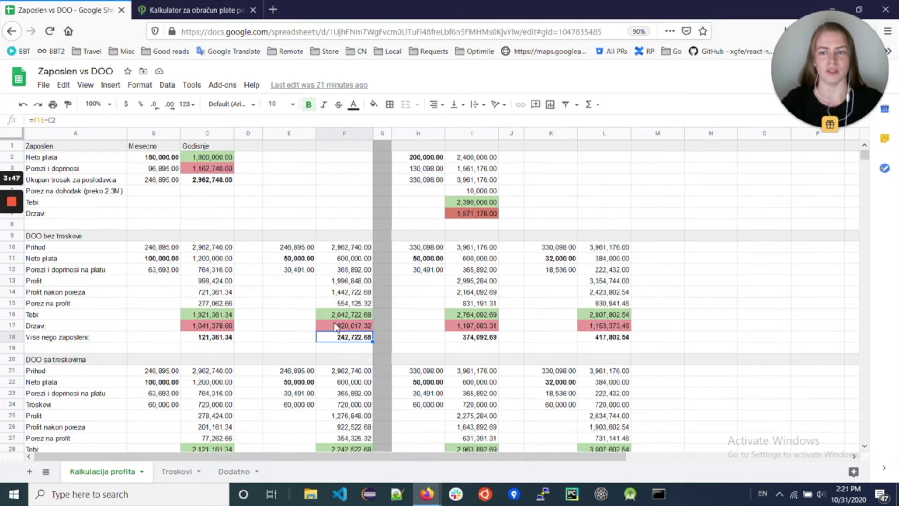
# Under DOO sa troskovima, relate Vise nego zaposleni in F30 to the monthly Troskovi in E24 and Neto plata in E22.
pyautogui.scroll(-3, 328, 307)
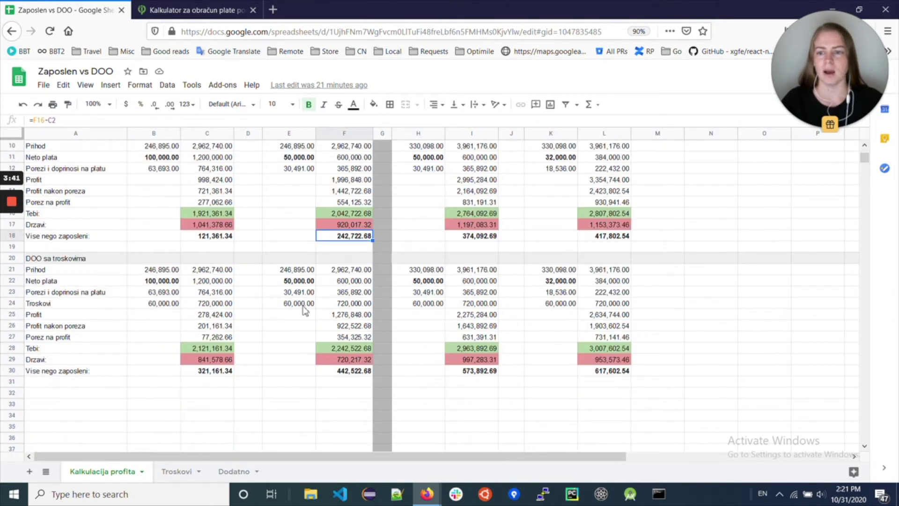
pyautogui.click(344, 373)
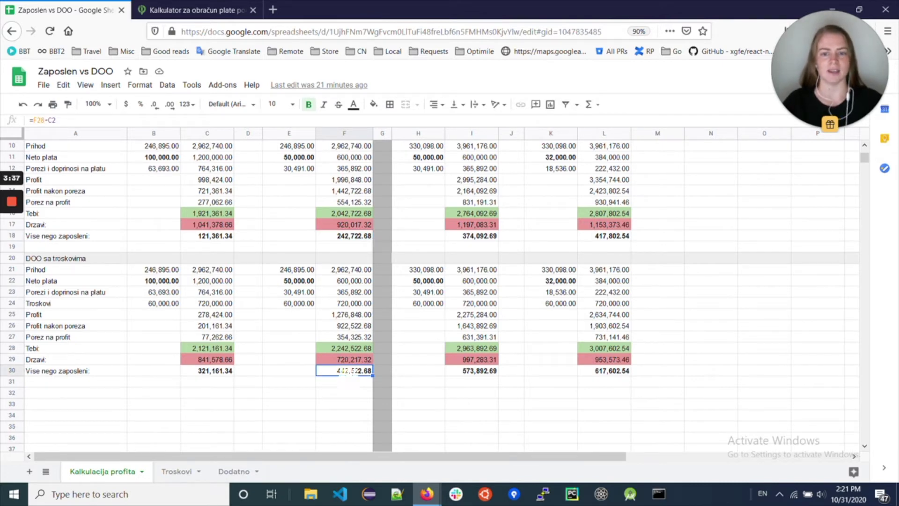
pyautogui.click(293, 306)
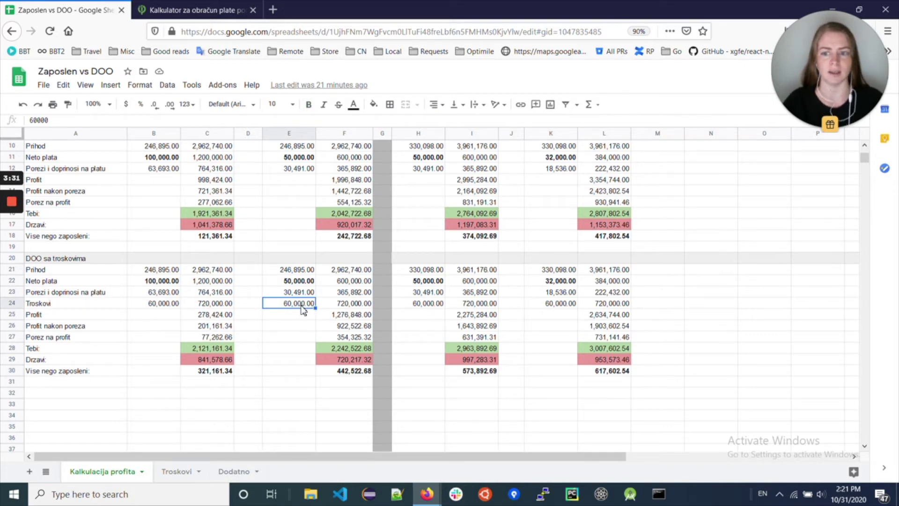
pyautogui.click(350, 373)
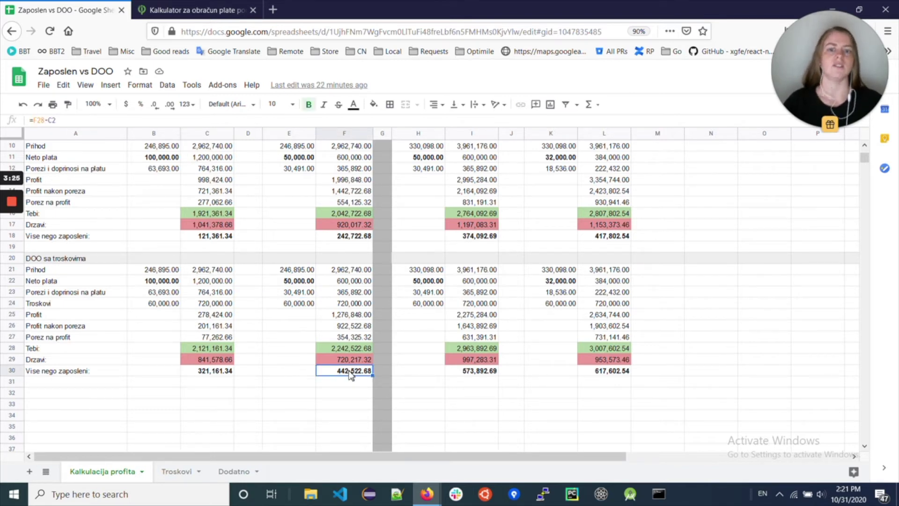
pyautogui.click(296, 283)
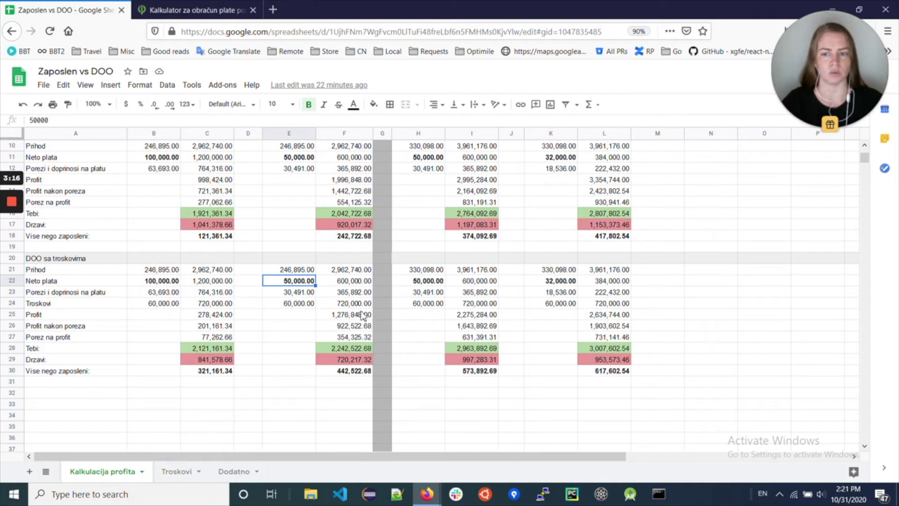
pyautogui.click(348, 373)
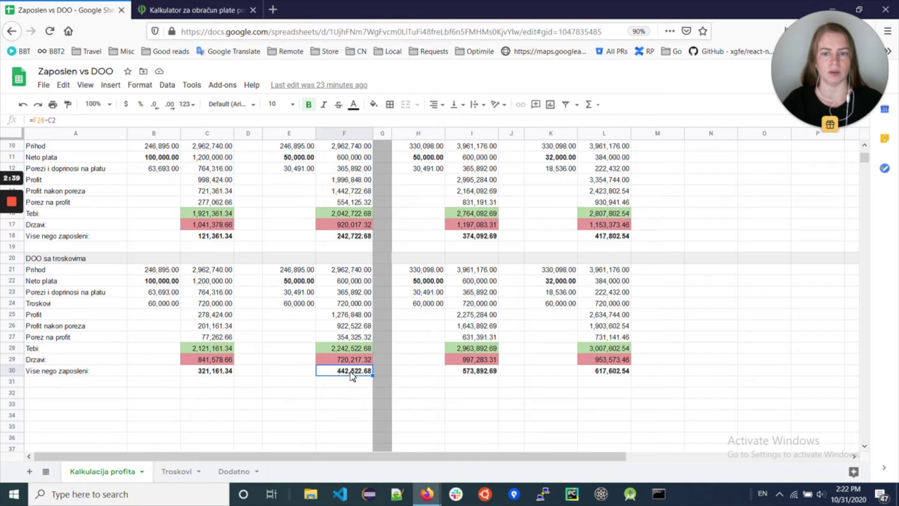
# Revisit the employee's monthly Neto plata in B2 as the basis for the DOO comparison.
pyautogui.scroll(1, 351, 379)
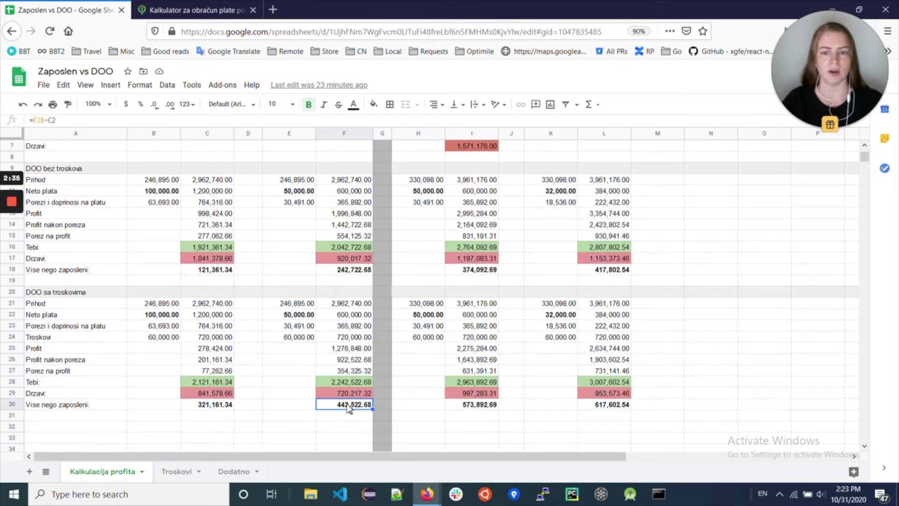
pyautogui.scroll(2, 346, 411)
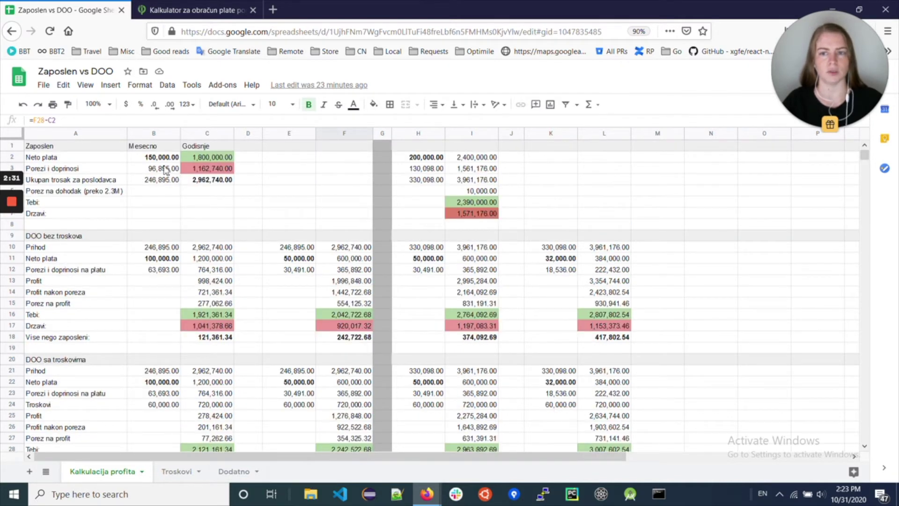
pyautogui.click(160, 161)
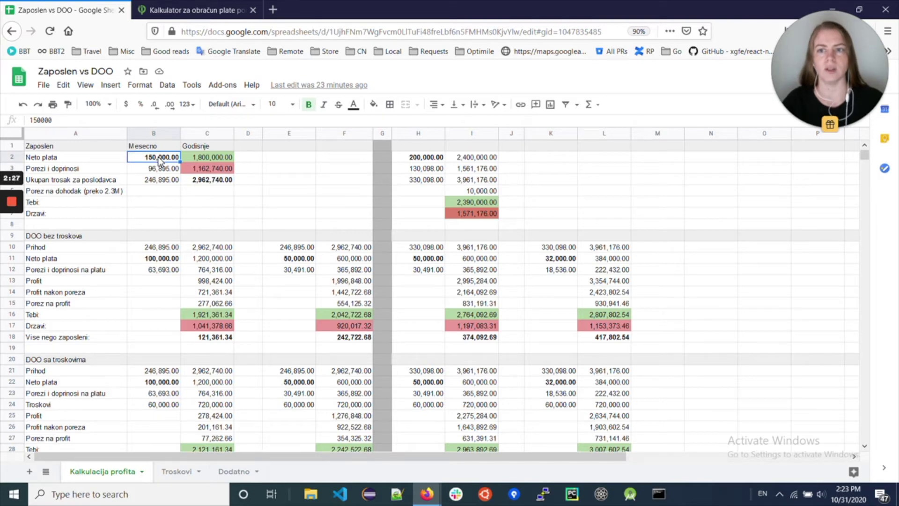
pyautogui.scroll(-2, 236, 221)
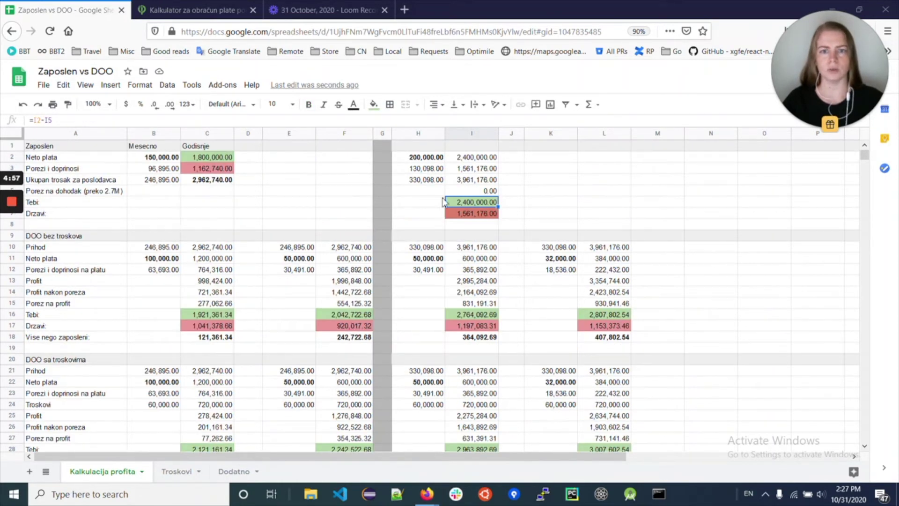
# Compare the monthly Neto plata of the second employee scenario in H2 with the first scenario in B2.
pyautogui.click(422, 158)
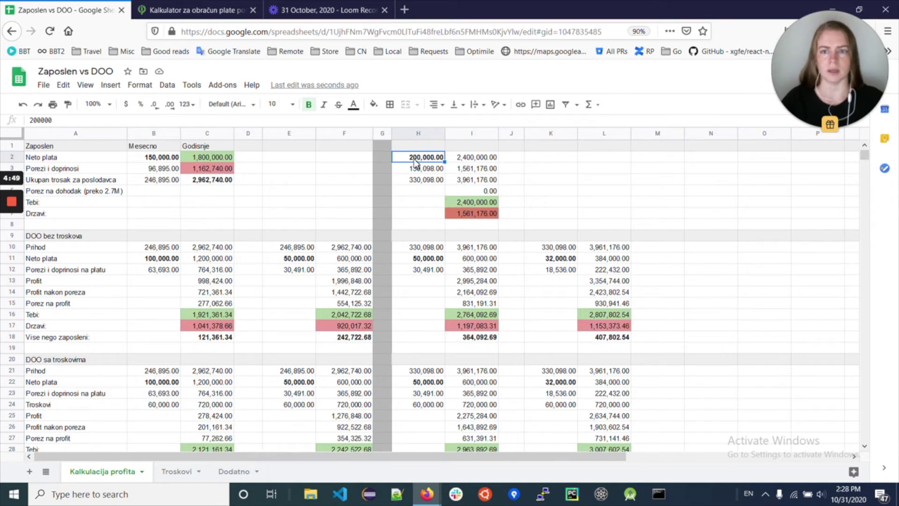
pyautogui.click(158, 161)
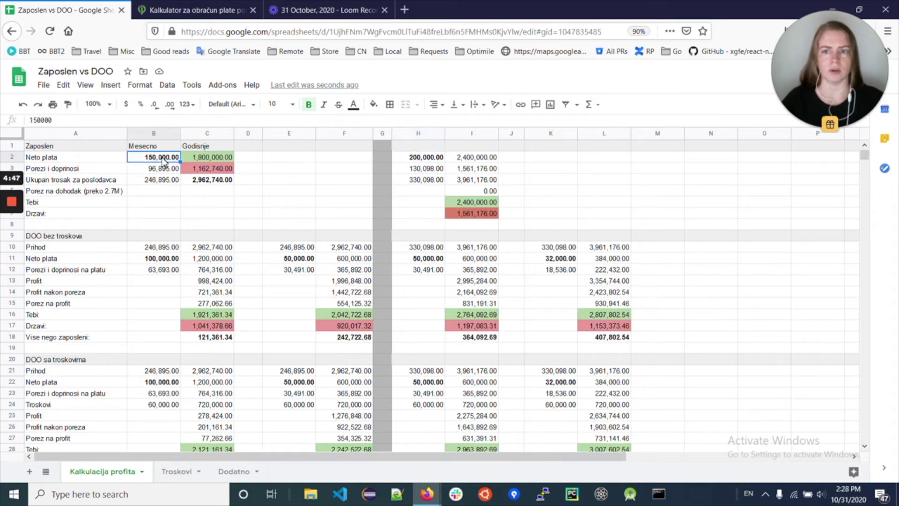
pyautogui.click(427, 159)
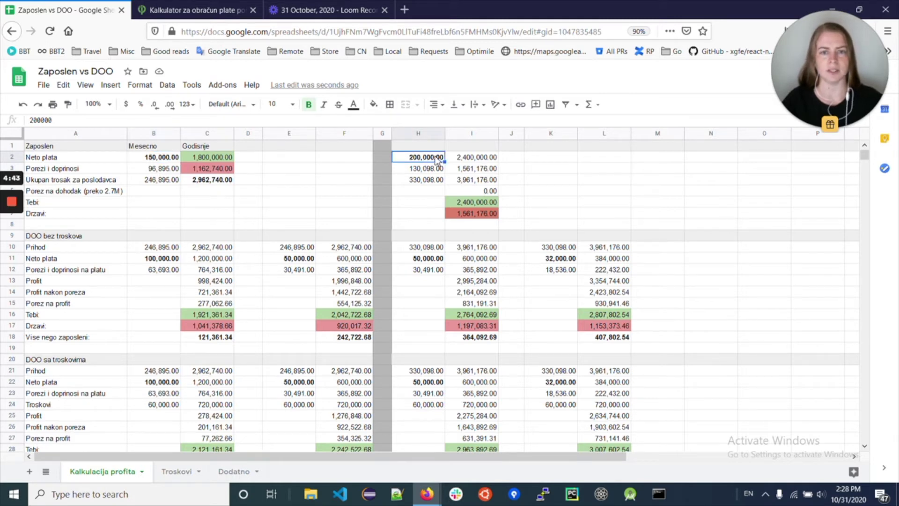
# Trace the monthly Ukupan trosak za poslodavca in H4 back to Porezi i doprinosi in H3 and Neto plata in H2.
pyautogui.click(424, 169)
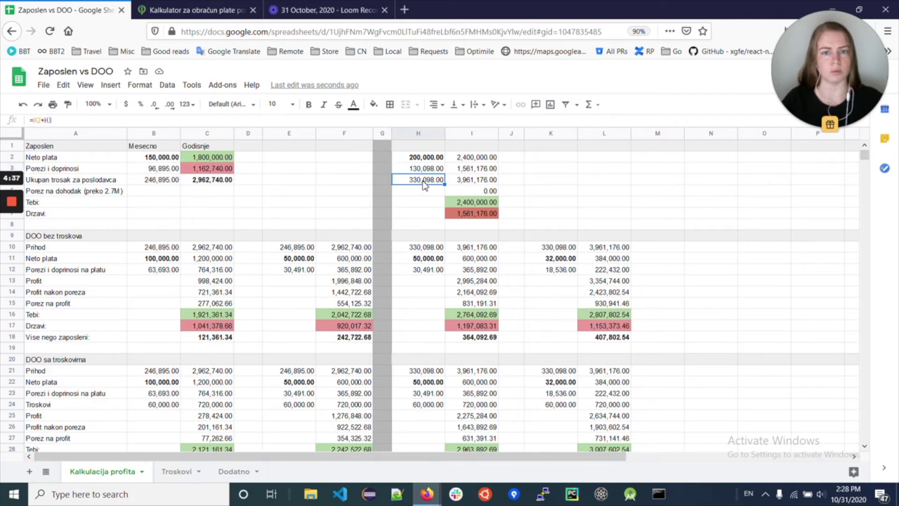
pyautogui.click(427, 170)
pyautogui.click(429, 160)
pyautogui.click(438, 182)
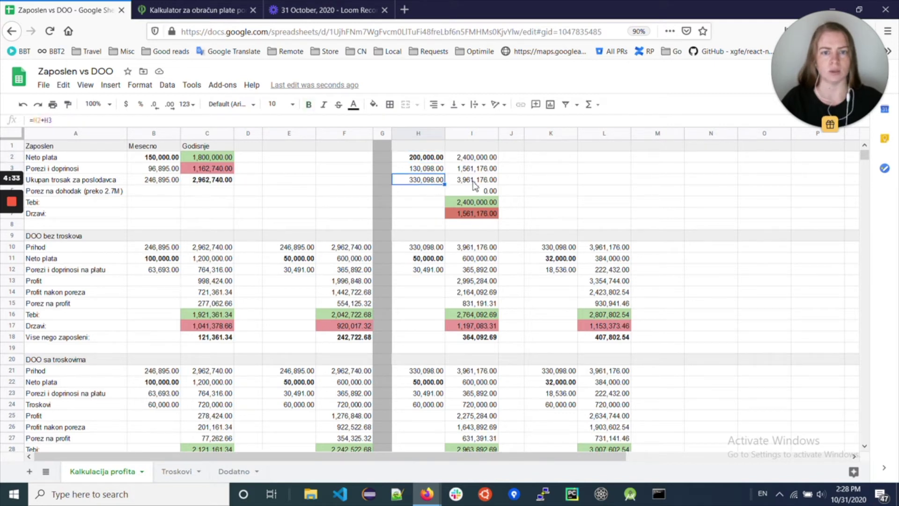
# Make the annual Ukupan trosak za poslodavca in I4 bold.
pyautogui.click(476, 183)
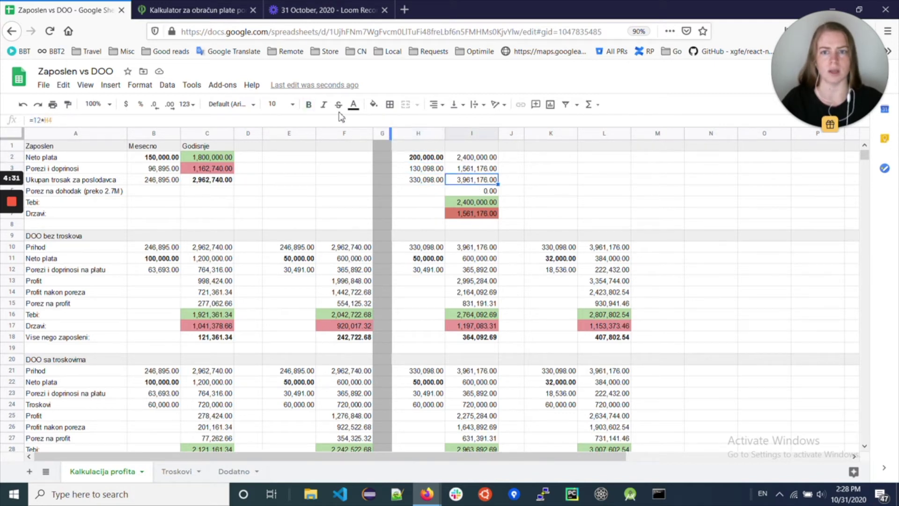
pyautogui.click(309, 105)
# Inspect the annual Neto plata in I2 and Porezi i doprinosi in I3, and read the Porez na dohodak label in A5.
pyautogui.click(474, 160)
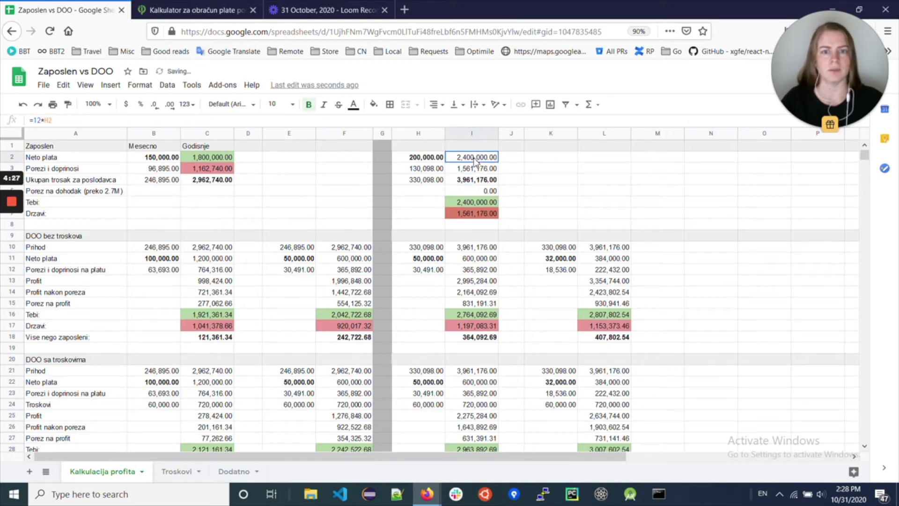
pyautogui.click(470, 172)
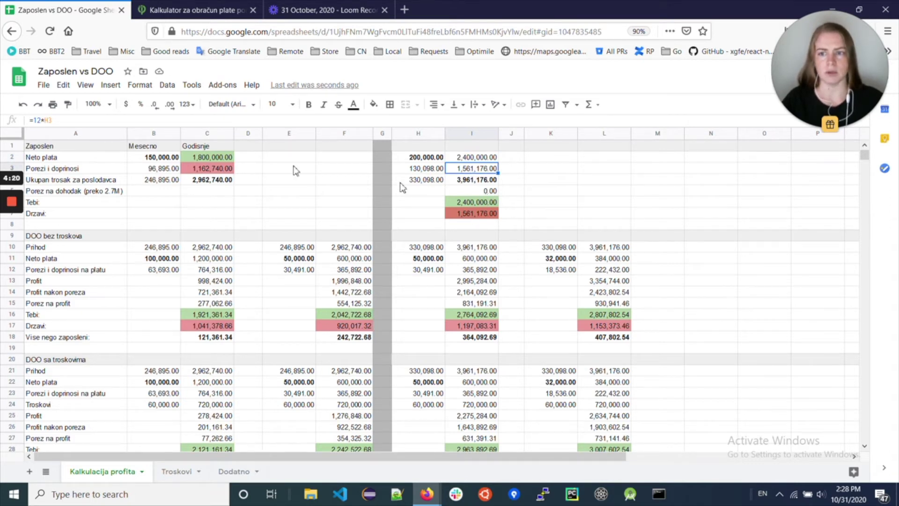
pyautogui.click(83, 192)
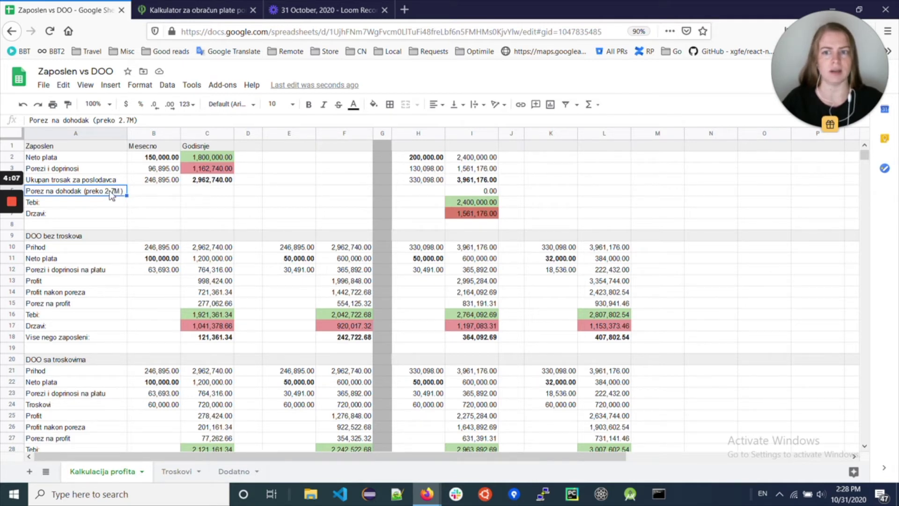
# Inspect the second employee scenario's annual Porez na dohodak in I5, Neto plata in I2, Tebi in I6 and Drzavi in I7.
pyautogui.click(487, 190)
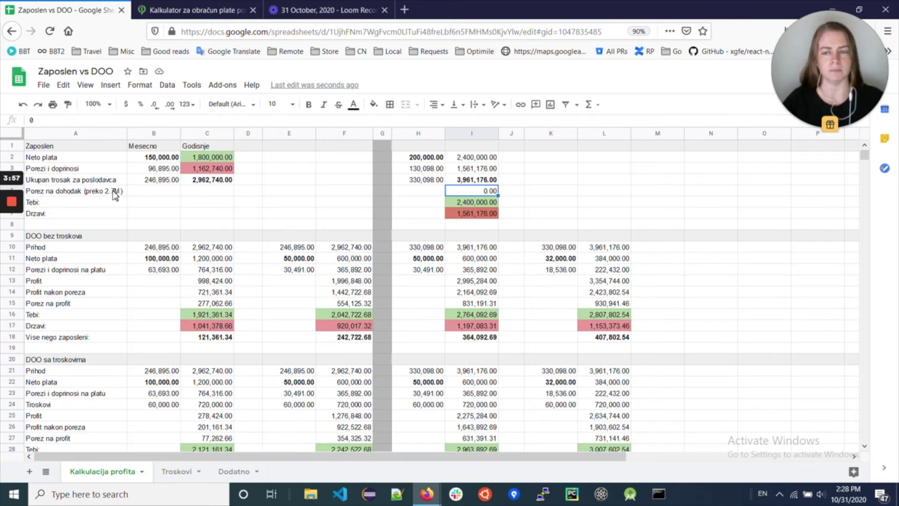
pyautogui.click(472, 159)
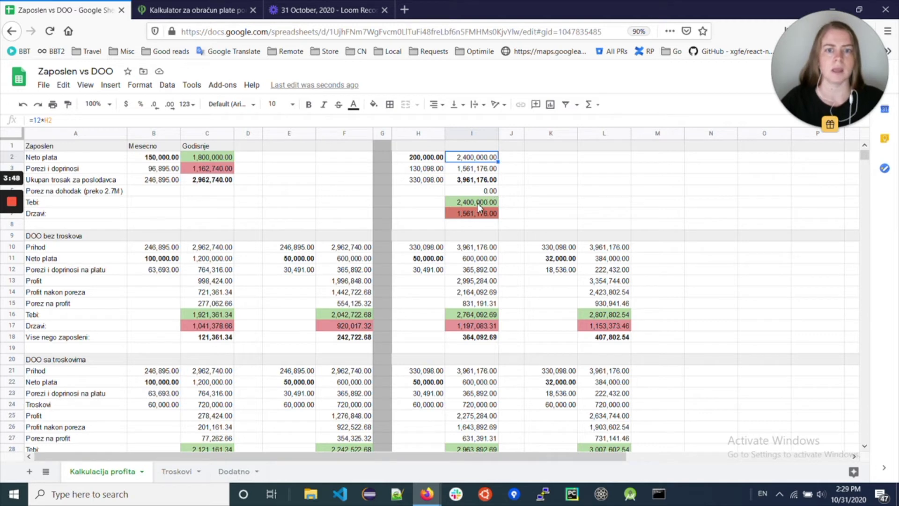
pyautogui.click(477, 204)
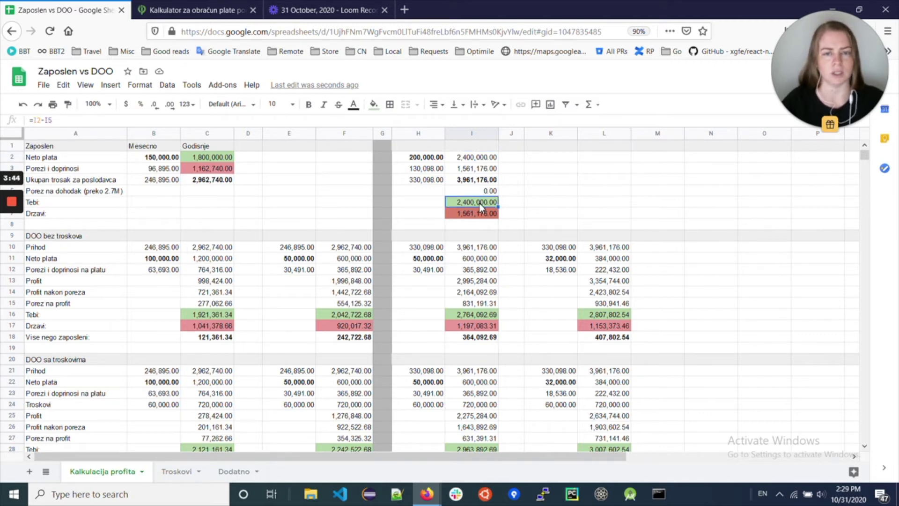
pyautogui.click(474, 216)
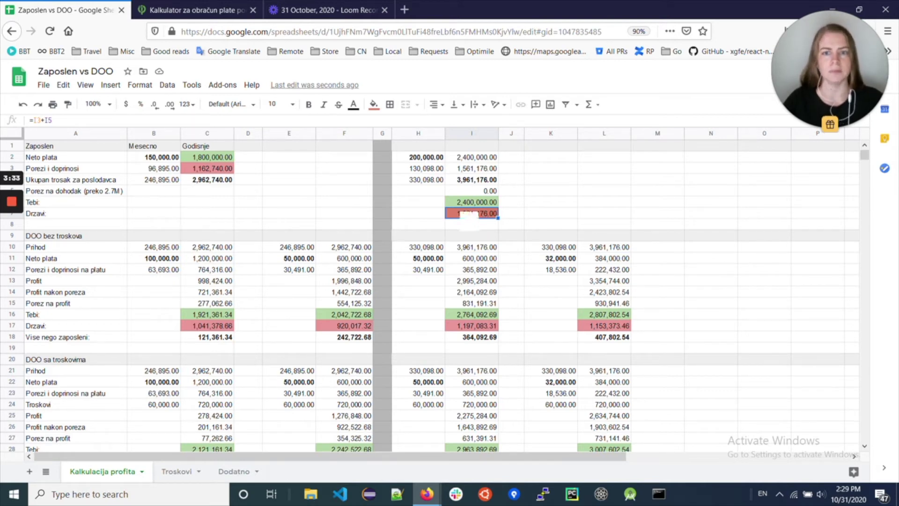
# Compare the annual employer cost in I4 with Prihod in I10, and check Neto plata in H11 and its taxes in H12.
pyautogui.click(476, 181)
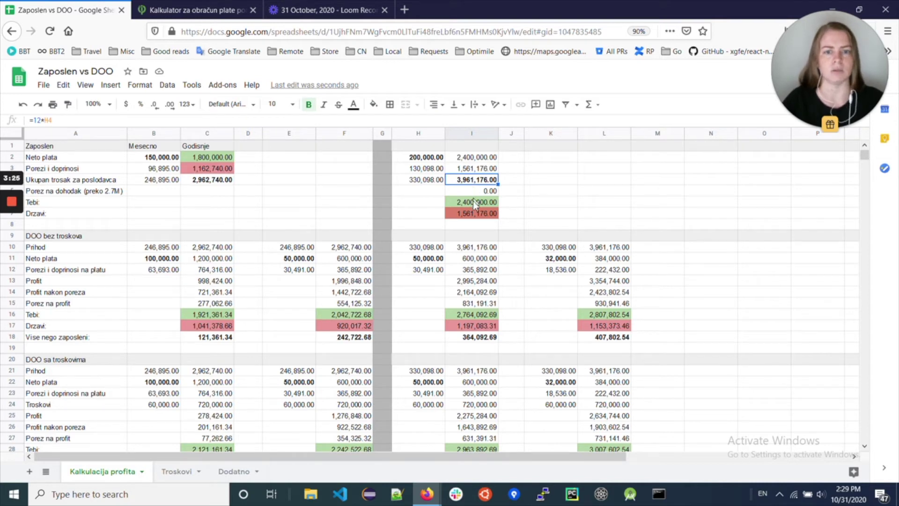
pyautogui.click(478, 248)
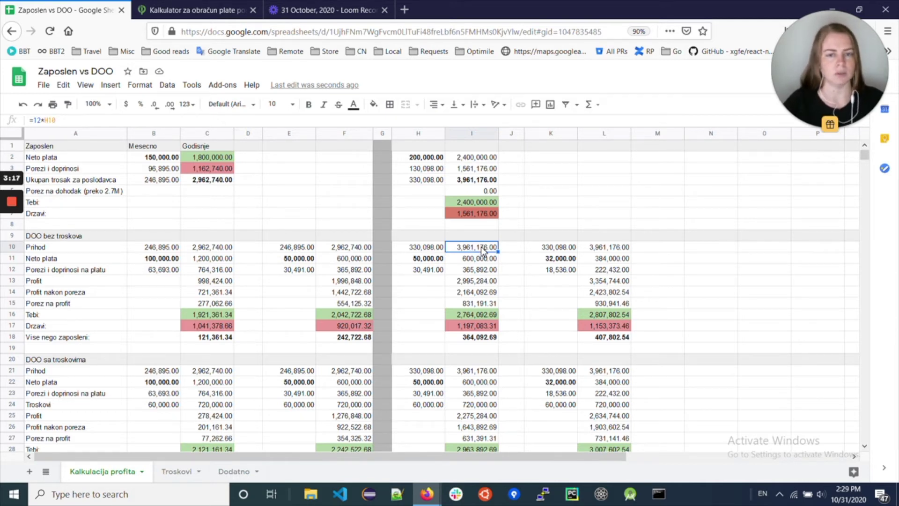
pyautogui.click(426, 261)
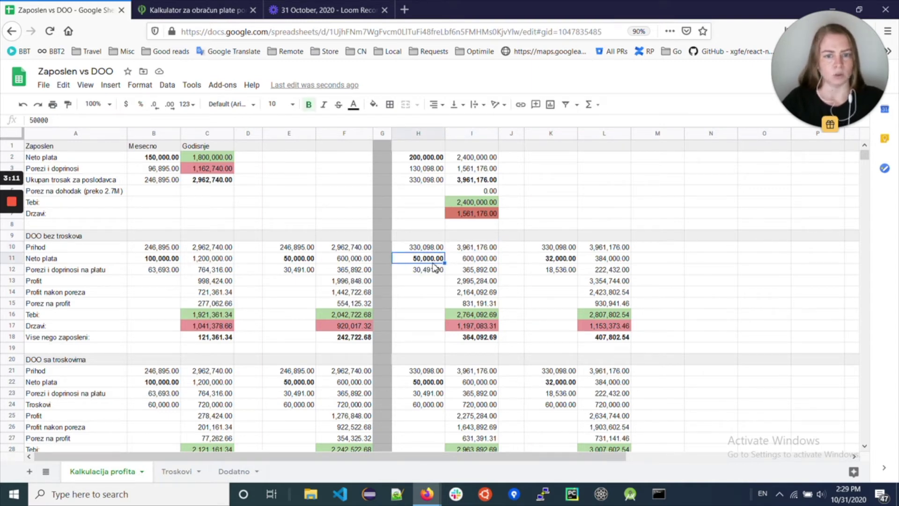
pyautogui.click(427, 272)
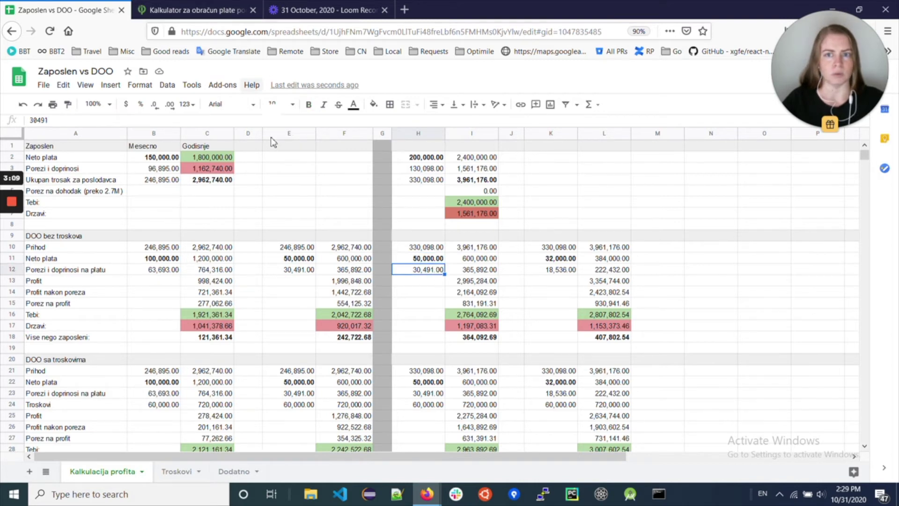
pyautogui.click(197, 10)
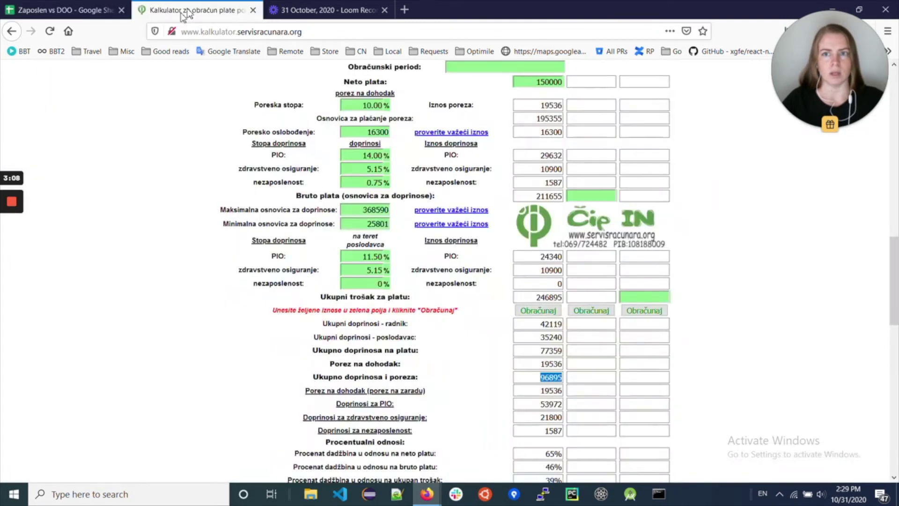
pyautogui.click(77, 8)
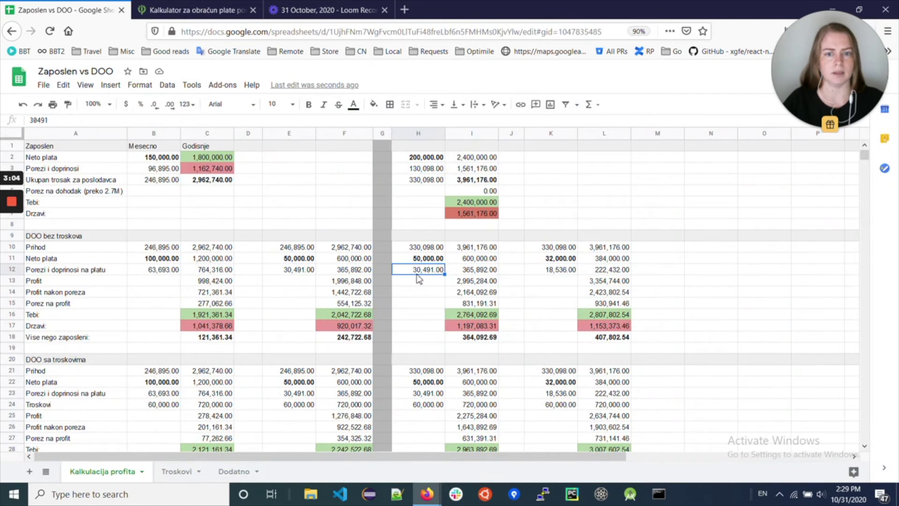
# Examine Profit, Tebi, Drzavi and Vise nego zaposleni for DOO bez troskova in column I against the employee's Tebi and Drzavi amounts.
pyautogui.click(476, 283)
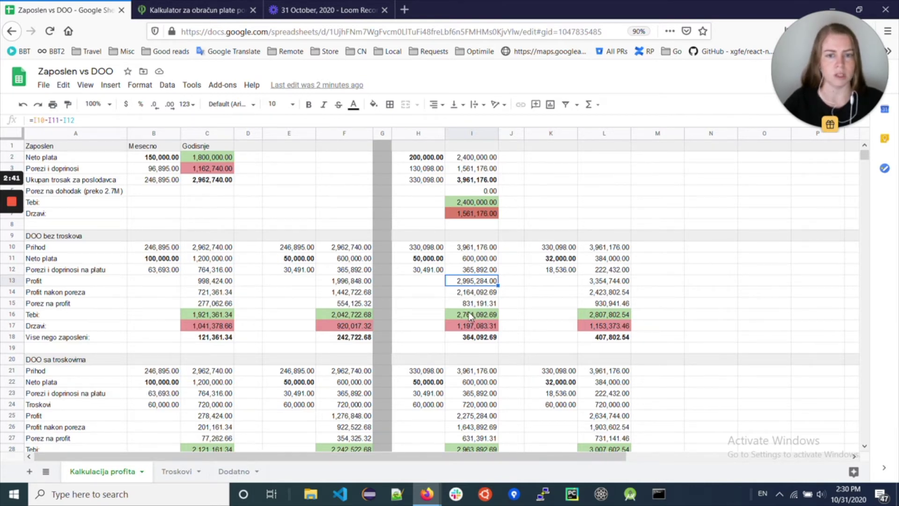
pyautogui.click(471, 317)
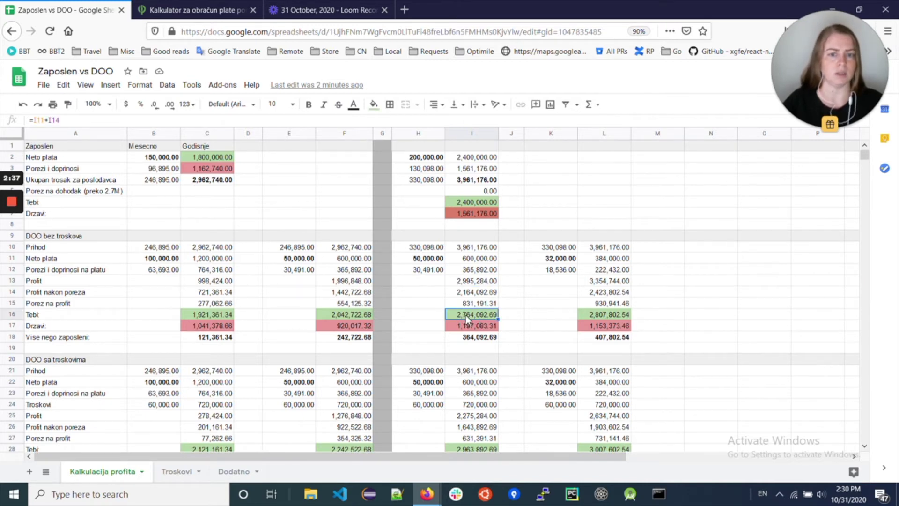
pyautogui.click(465, 328)
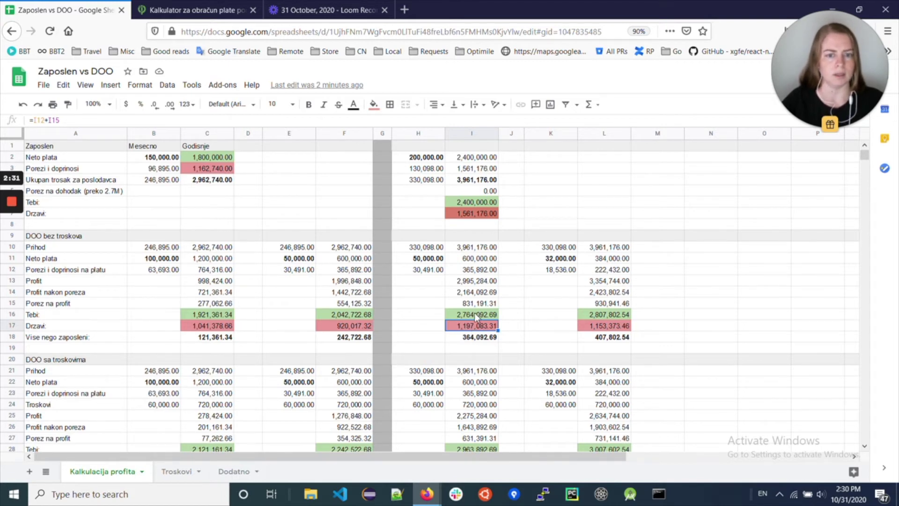
pyautogui.click(472, 202)
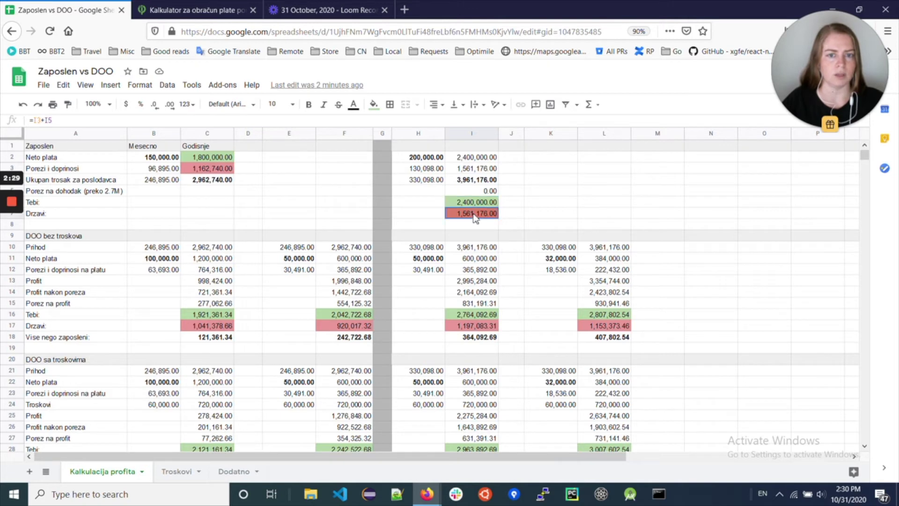
pyautogui.click(474, 316)
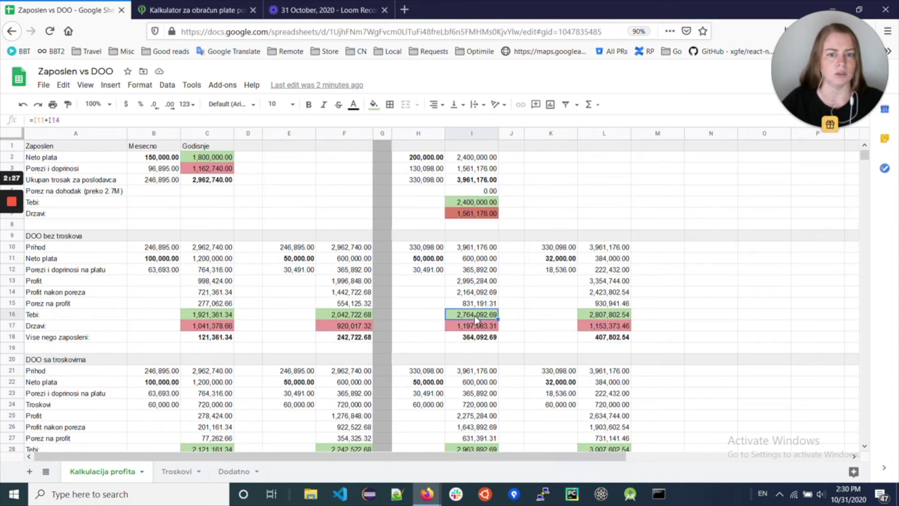
pyautogui.click(466, 338)
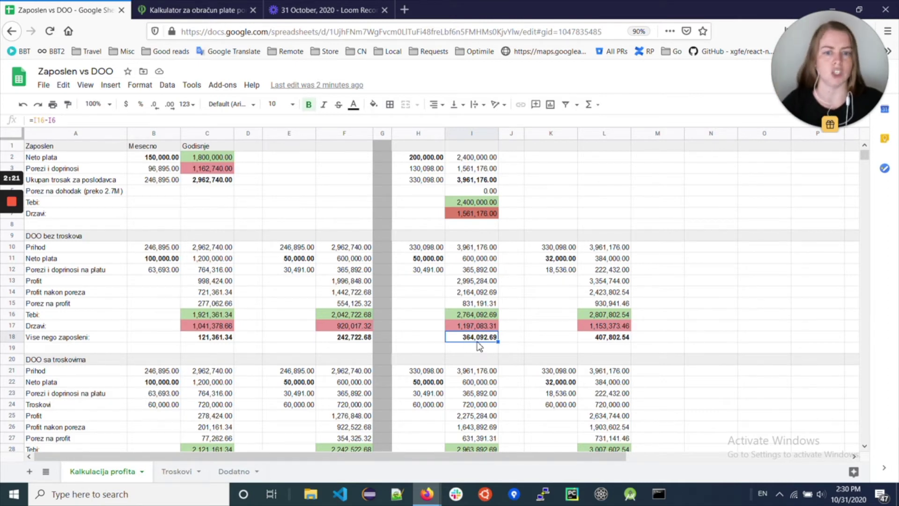
# Check the monthly Troskovi in H24 and the resulting annual Vise nego zaposleni in I30 for DOO sa troskovima.
pyautogui.scroll(-4, 473, 342)
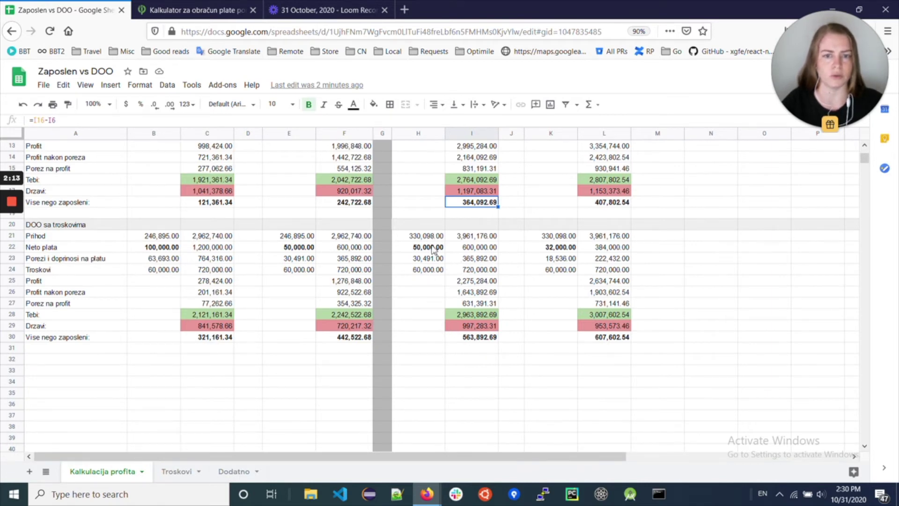
pyautogui.click(419, 269)
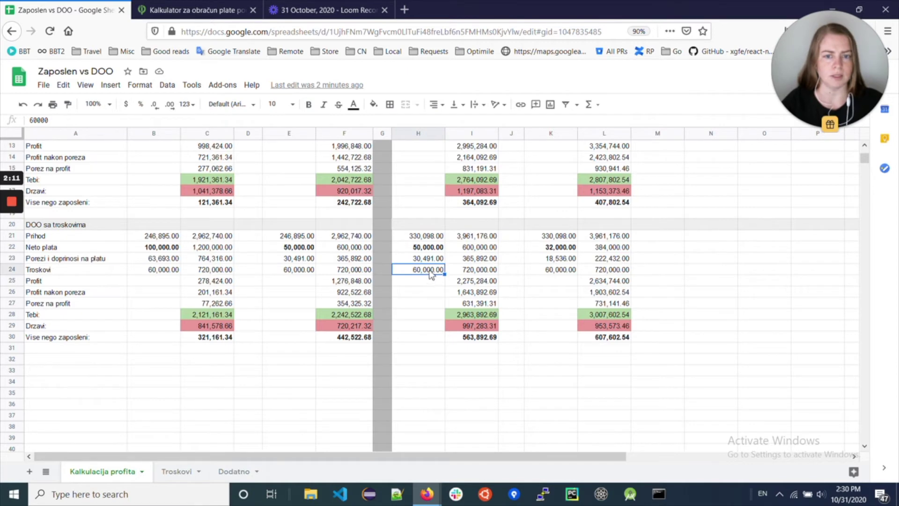
pyautogui.click(474, 340)
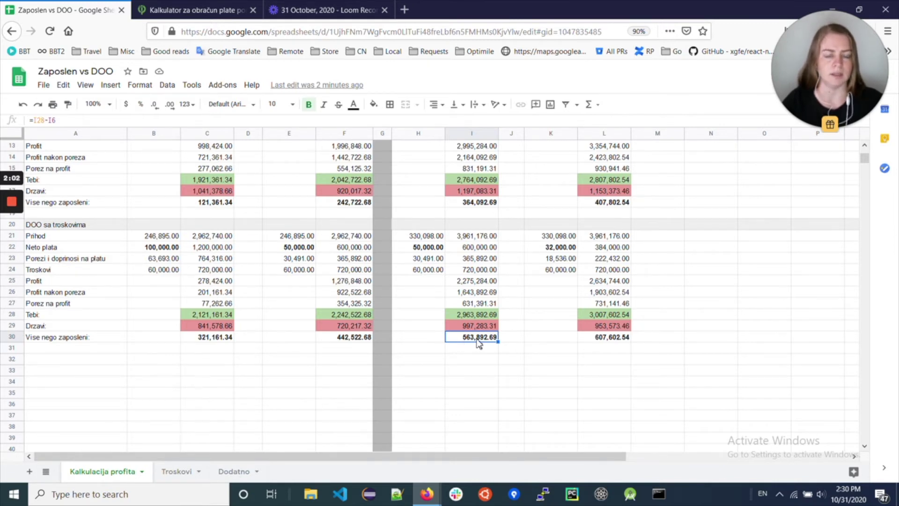
pyautogui.scroll(4, 473, 294)
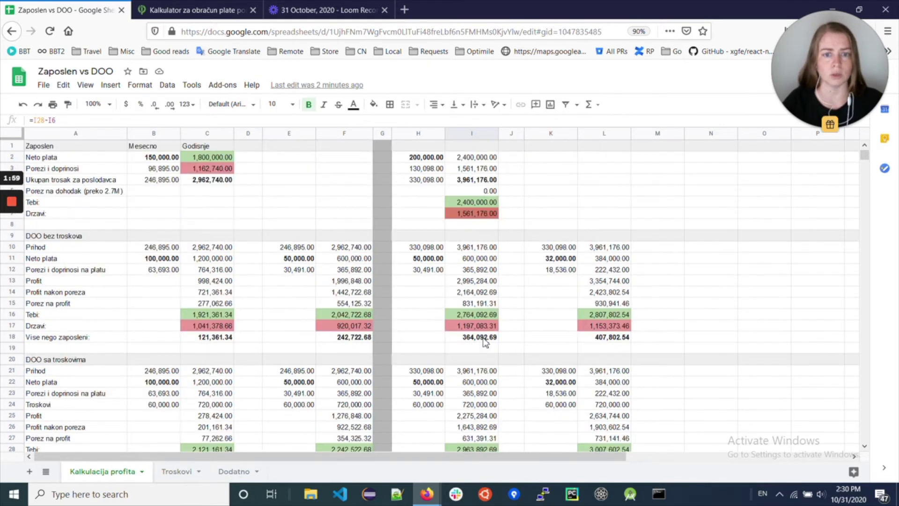
# Examine the minimum Neto plata in K11 and compare Vise nego zaposleni in L18 with the employee's annual Neto plata in I2.
pyautogui.click(557, 261)
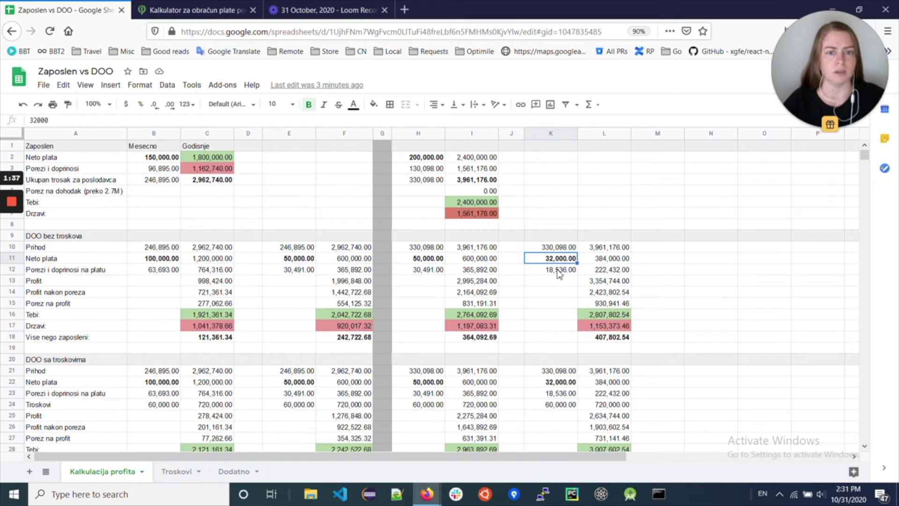
pyautogui.click(605, 339)
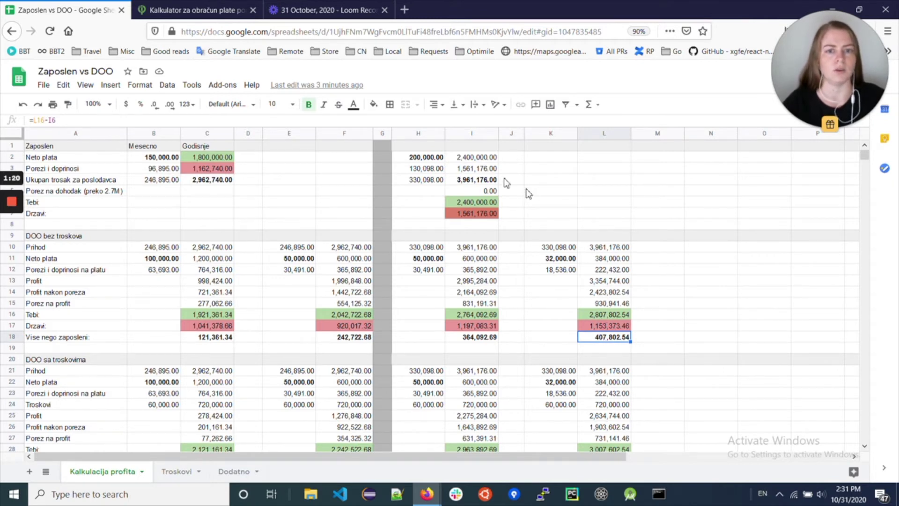
pyautogui.click(470, 160)
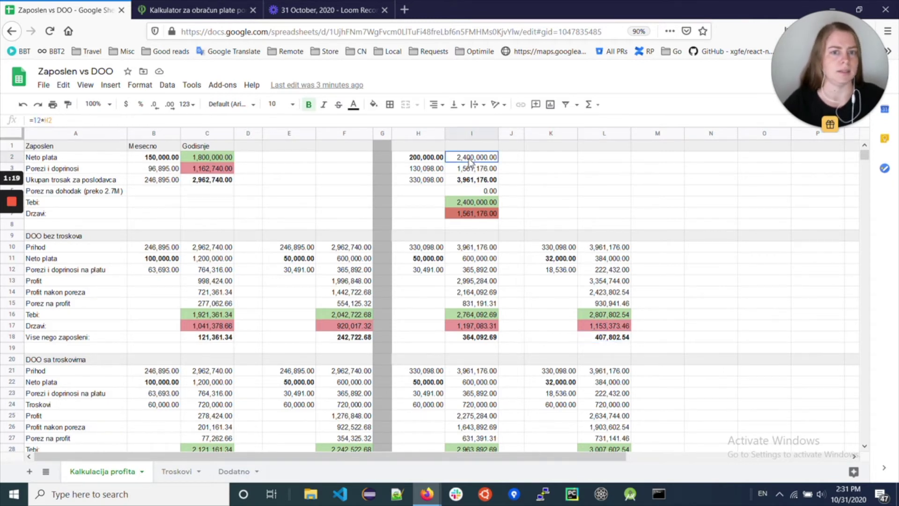
pyautogui.click(607, 339)
# Compare Vise nego zaposleni of DOO sa troskovima in L30 with the employee's monthly Neto plata in H2.
pyautogui.scroll(-3, 617, 341)
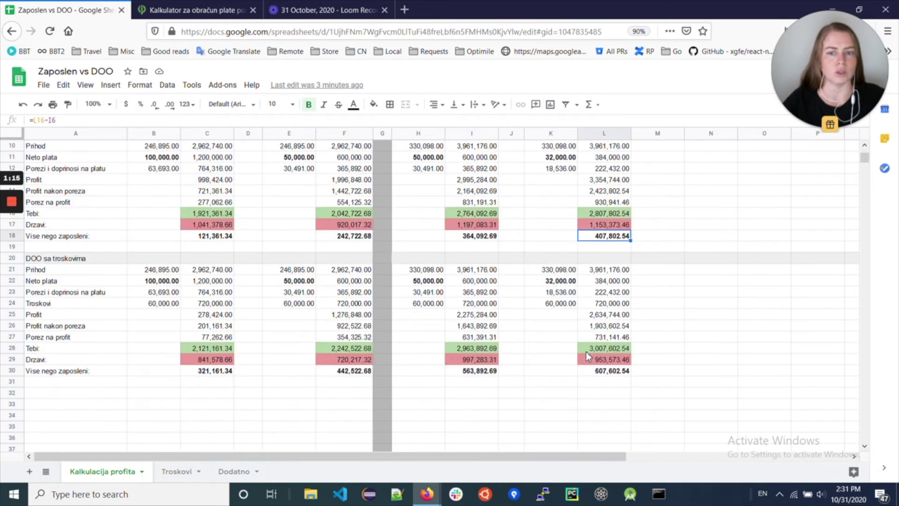
pyautogui.click(610, 372)
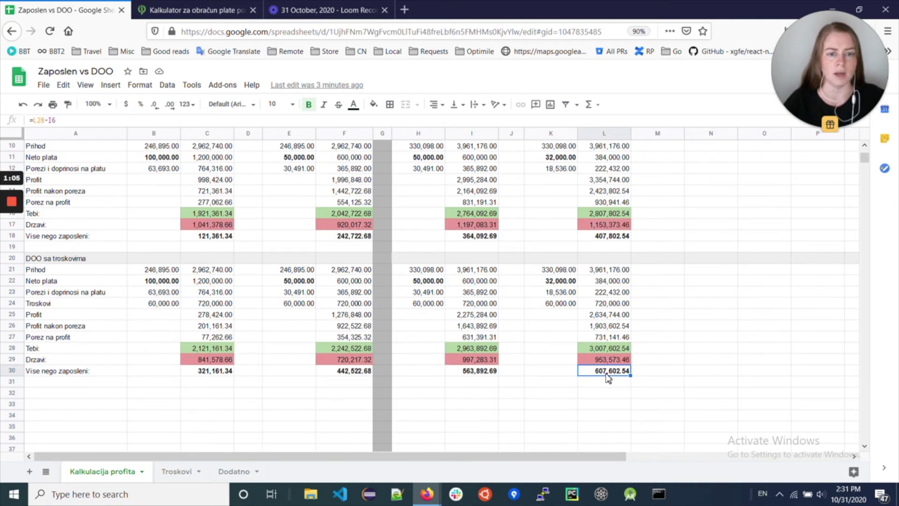
pyautogui.scroll(1, 608, 378)
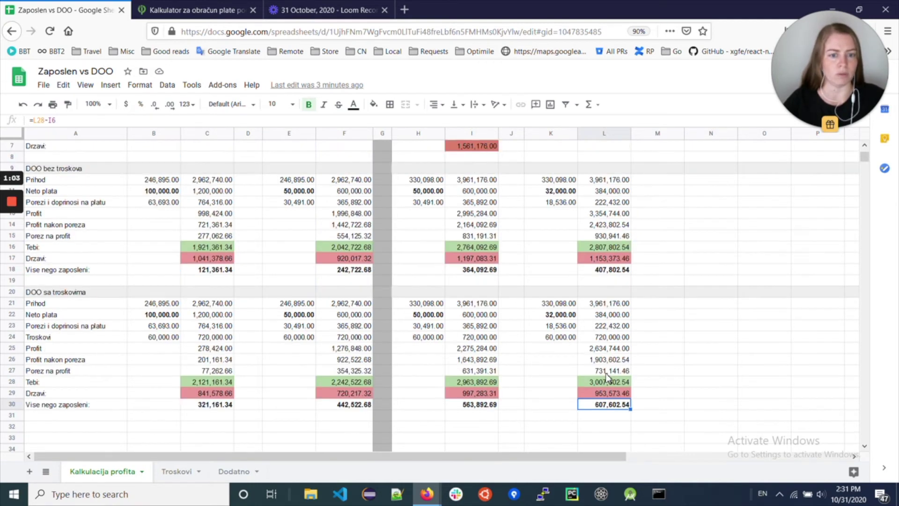
pyautogui.scroll(2, 606, 403)
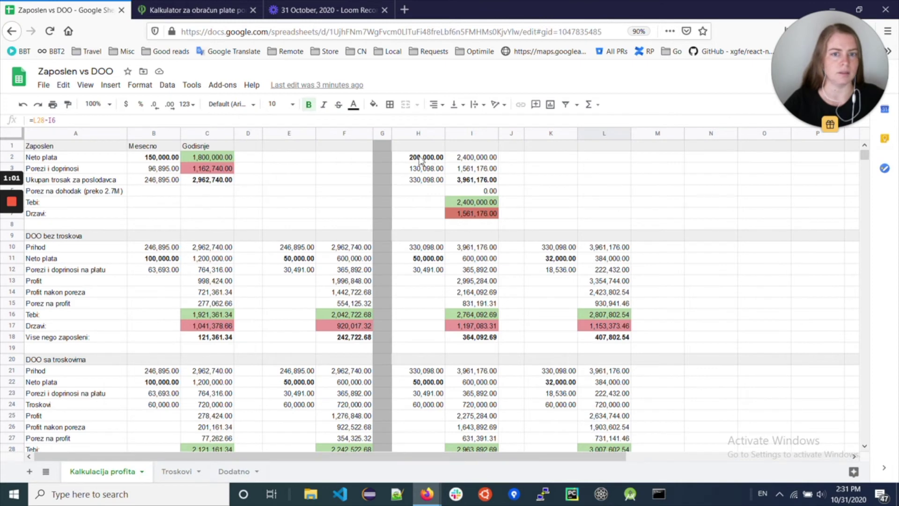
pyautogui.click(428, 160)
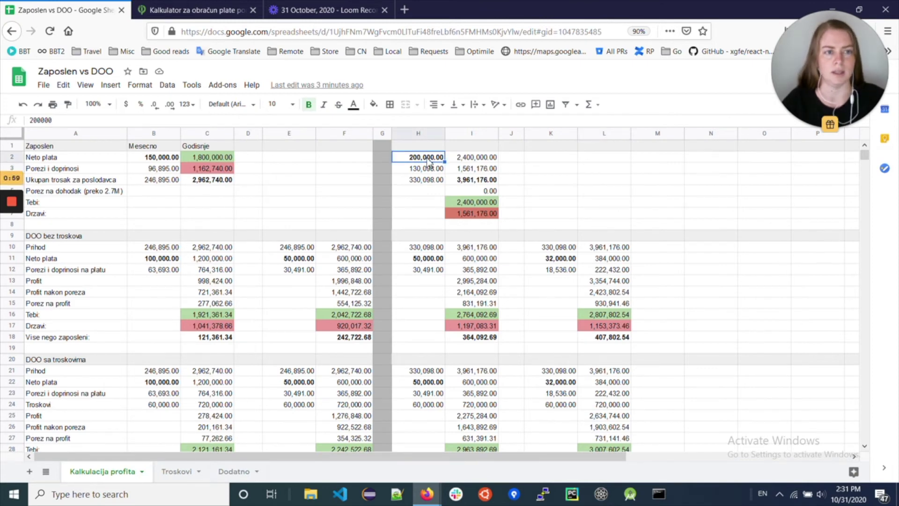
pyautogui.scroll(-2, 564, 342)
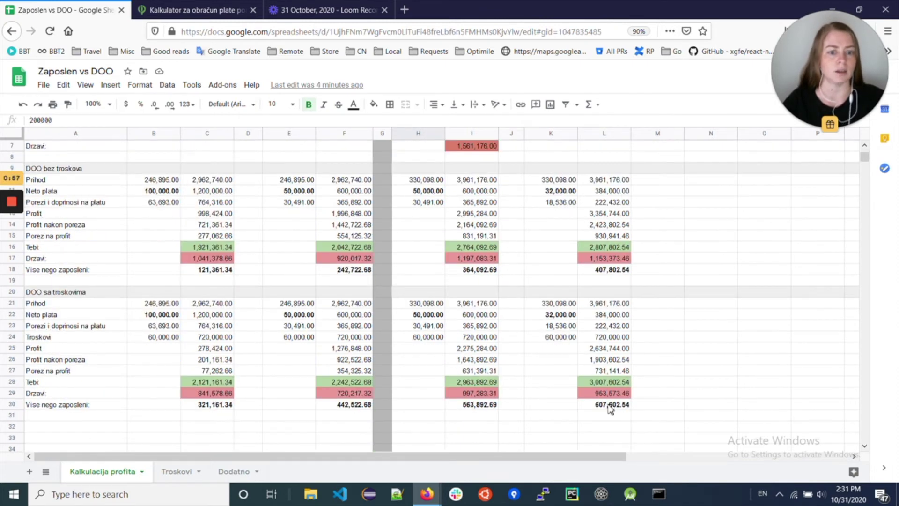
pyautogui.click(610, 406)
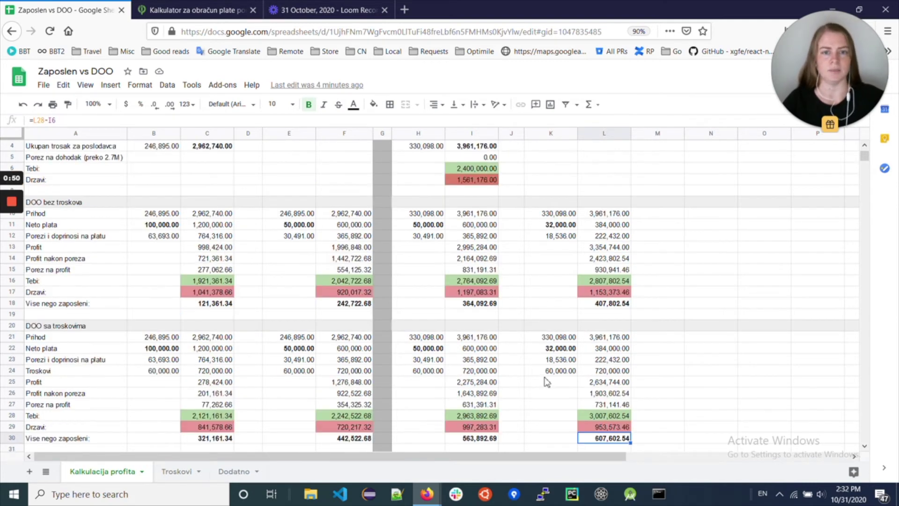
# Set the monthly Troskovi in K24 to 100,000.00 and check the Vise nego zaposleni formula in L30.
pyautogui.scroll(-1, 610, 411)
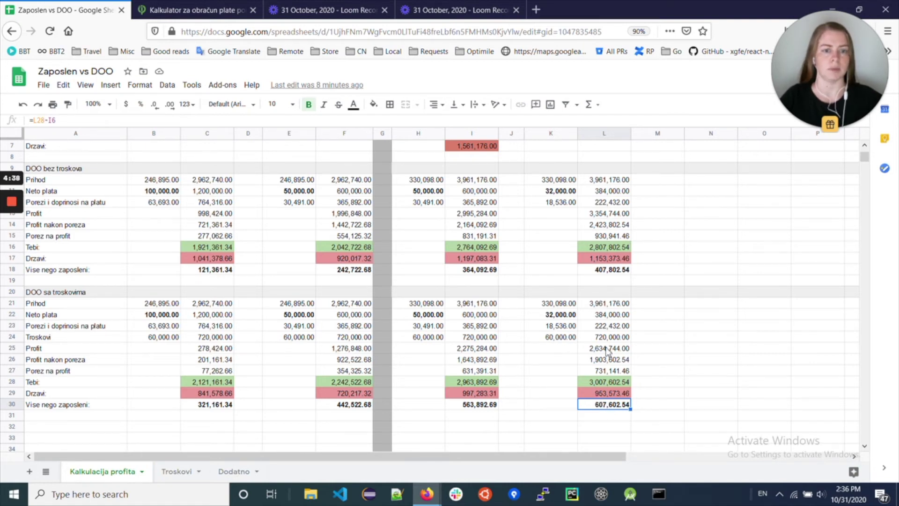
pyautogui.doubleClick(558, 343)
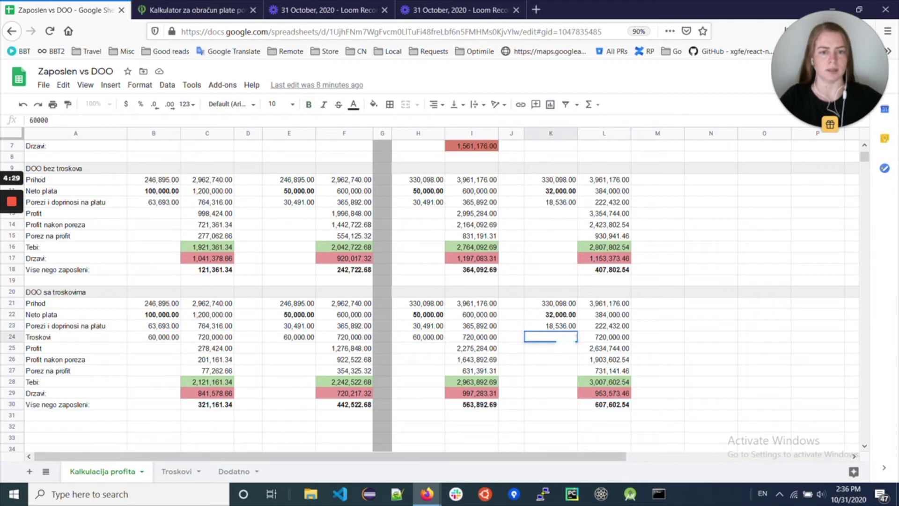
pyautogui.write('100,000.00')
pyautogui.press('Return')
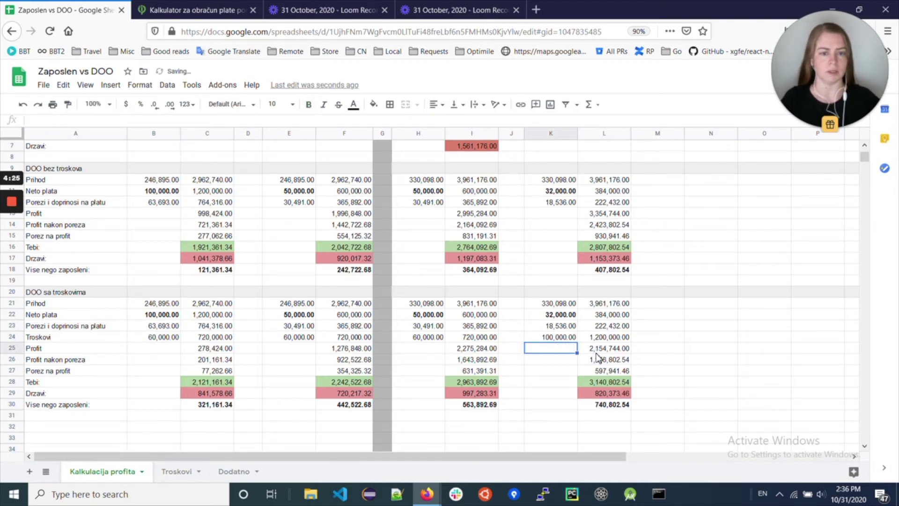
pyautogui.doubleClick(604, 405)
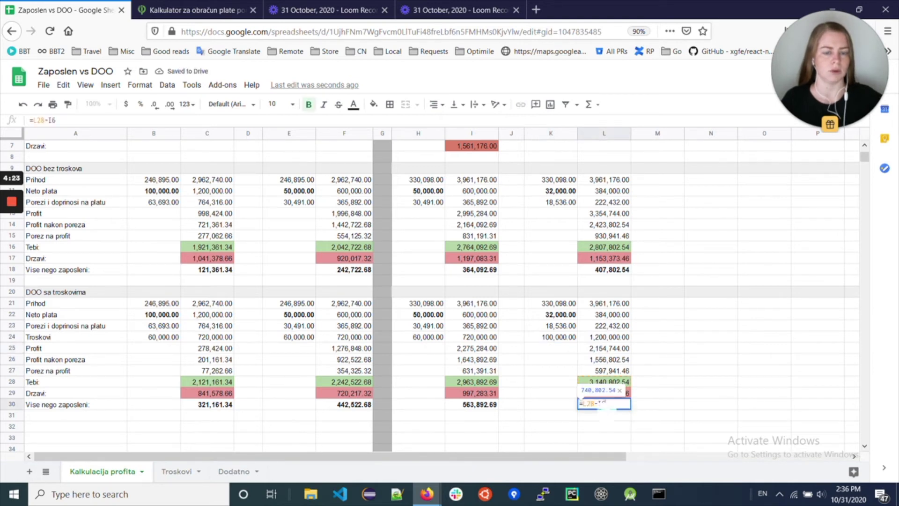
pyautogui.press('Escape')
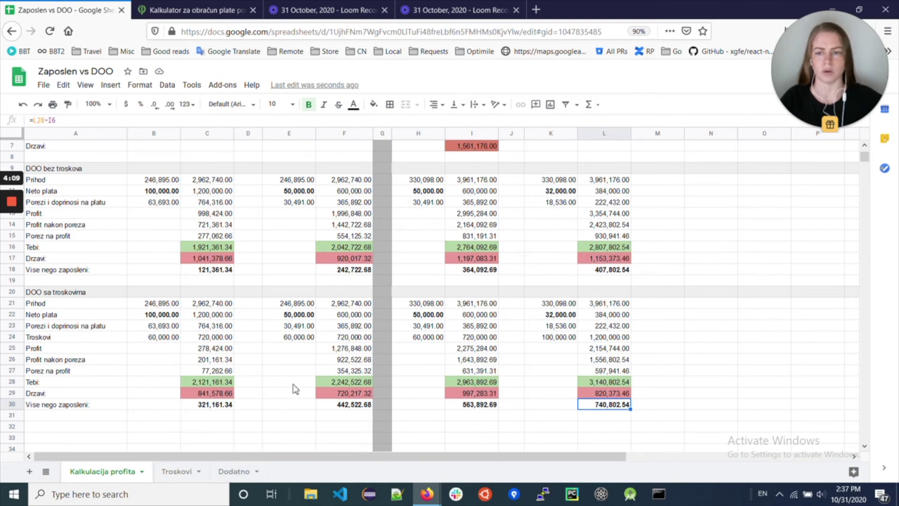
# Review the cost breakdown on the Troskovi sheet and compare Porezi i doprinosi na platu in K23 and L23 of Kalkulacija profita.
pyautogui.click(178, 471)
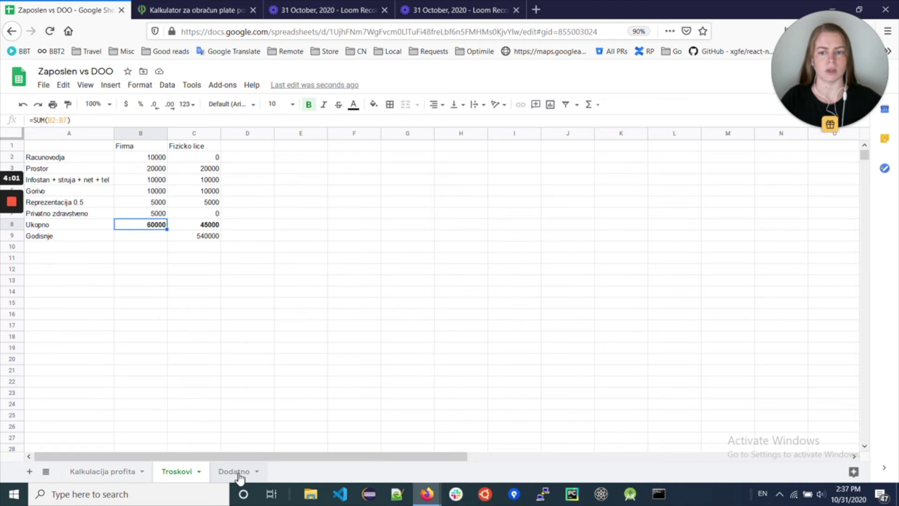
pyautogui.click(121, 474)
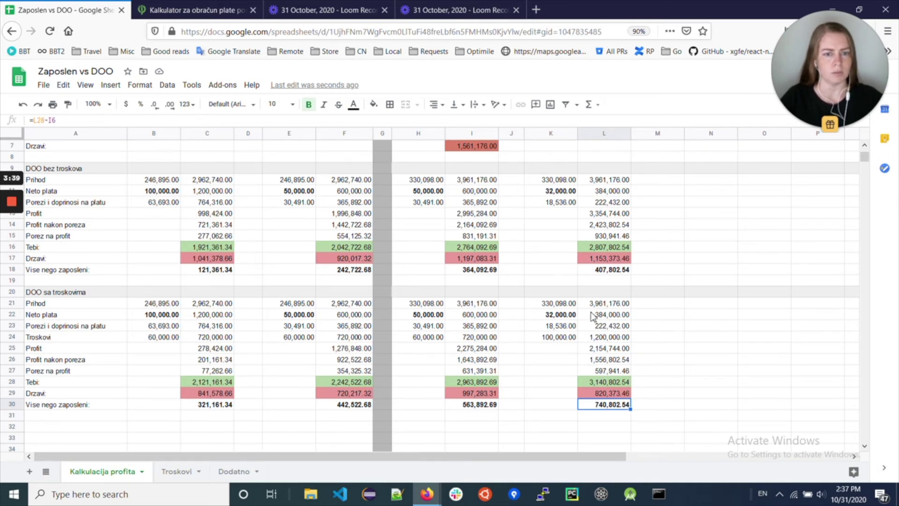
pyautogui.click(565, 327)
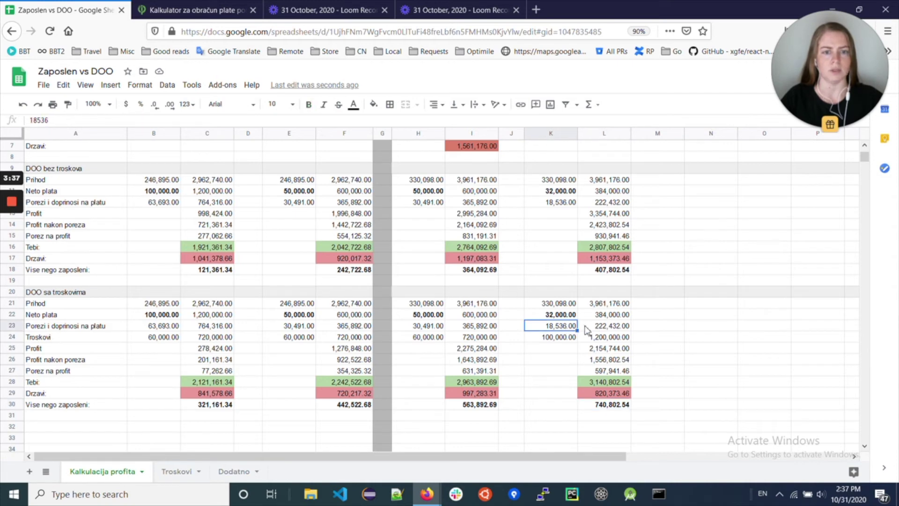
pyautogui.click(605, 326)
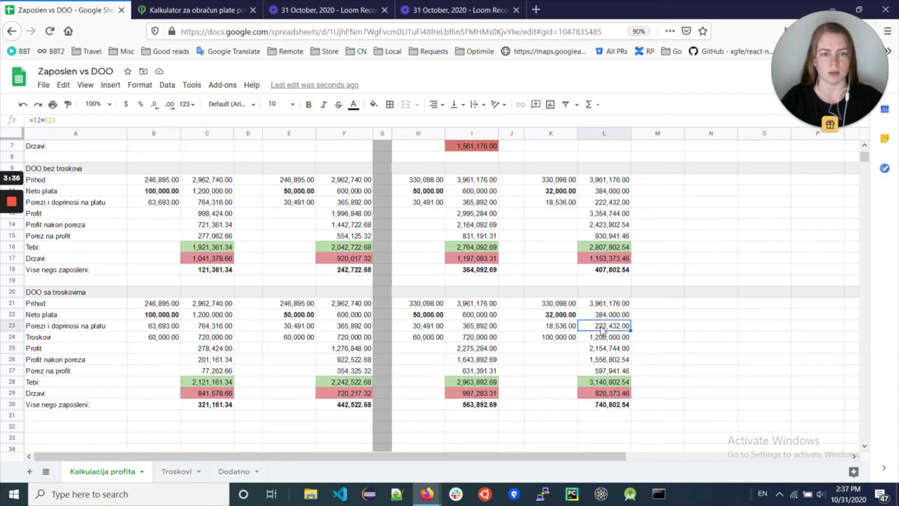
pyautogui.click(567, 326)
pyautogui.click(602, 326)
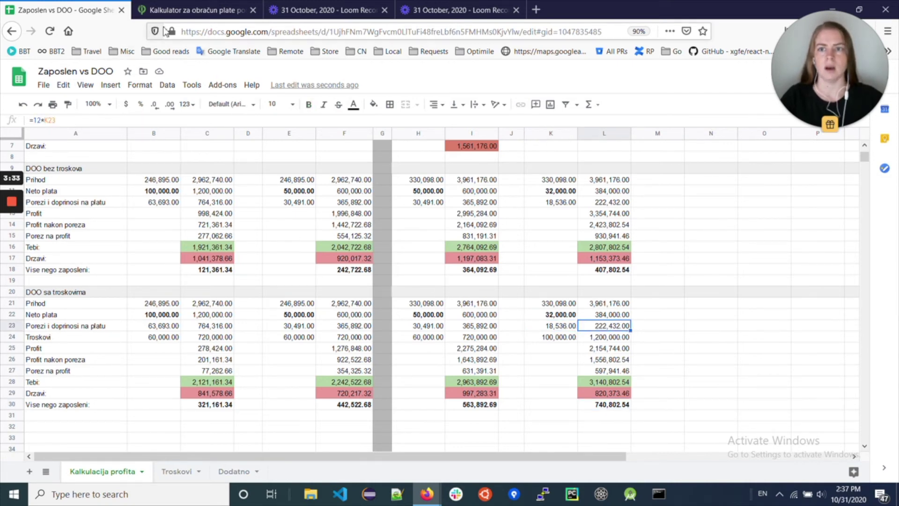
# Switch to the online salary calculator and calculate the taxes and contributions for a Neto plata of 50000.
pyautogui.click(216, 8)
pyautogui.click(544, 82)
pyautogui.hotkey('ctrl', 'a')
pyautogui.write('50000')
pyautogui.click(542, 313)
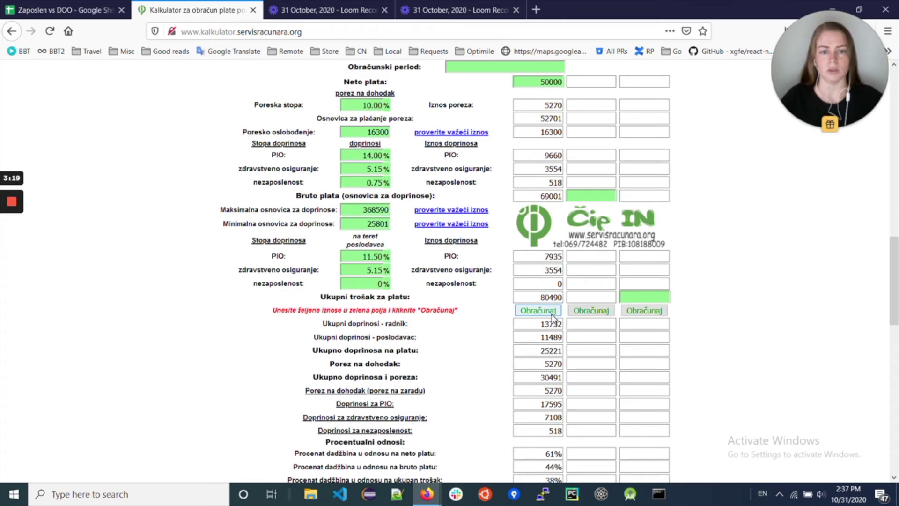
pyautogui.click(552, 319)
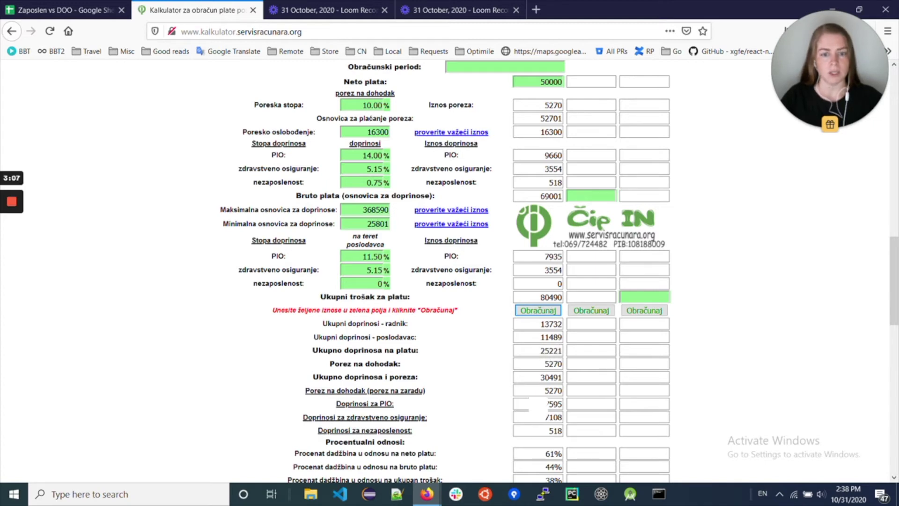
# Examine the calculated amounts for Porez na dohodak (porez na zaradu) and Doprinosi za PIO.
pyautogui.doubleClick(555, 390)
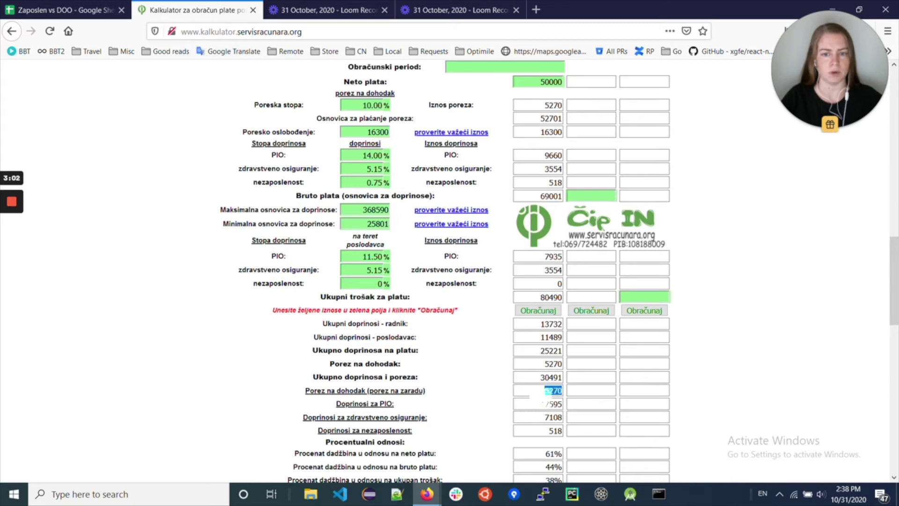
pyautogui.click(545, 410)
pyautogui.moveTo(541, 405)
pyautogui.mouseDown()
pyautogui.moveTo(557, 405)
pyautogui.moveTo(564, 431)
pyautogui.moveTo(552, 405)
pyautogui.moveTo(562, 406)
pyautogui.moveTo(546, 404)
pyautogui.mouseUp()
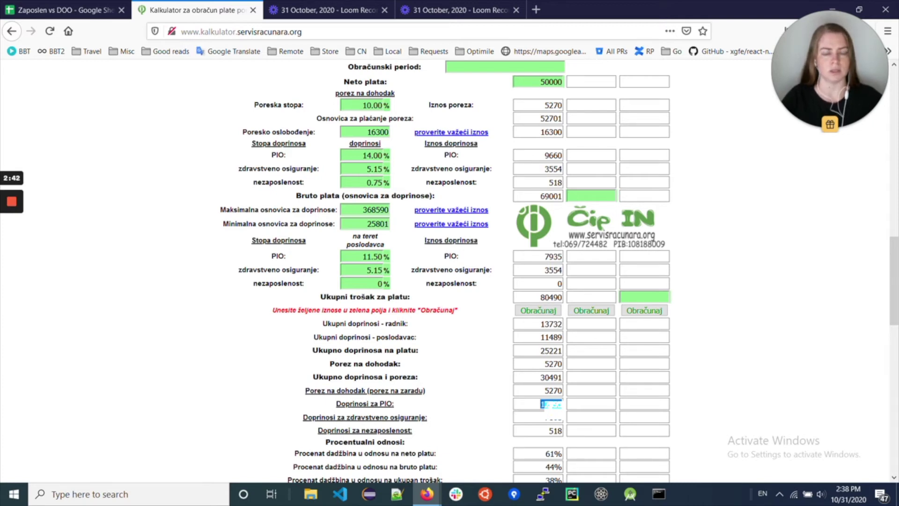
pyautogui.moveTo(541, 403); pyautogui.dragTo(566, 392)
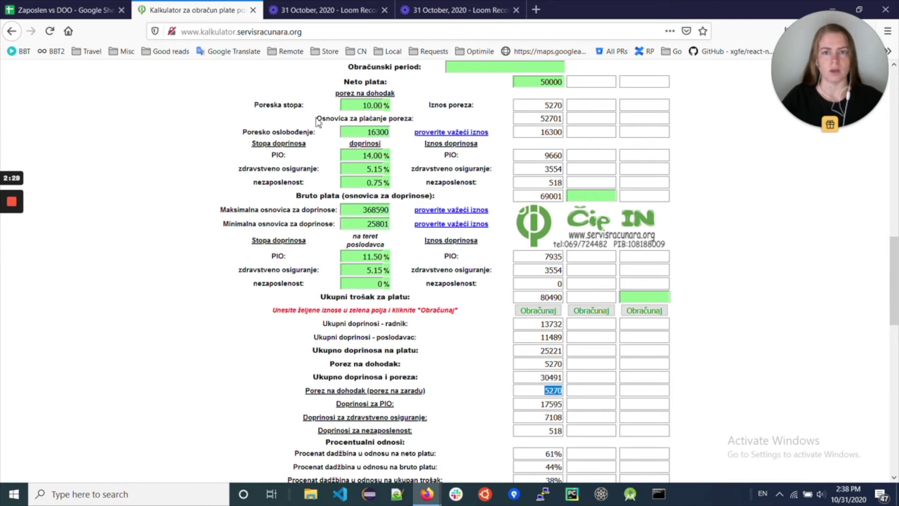
# Back in the spreadsheet, compare Porezi i doprinosi na platu in K23, H23 and E23 and check Vise nego zaposleni in L30.
pyautogui.click(80, 9)
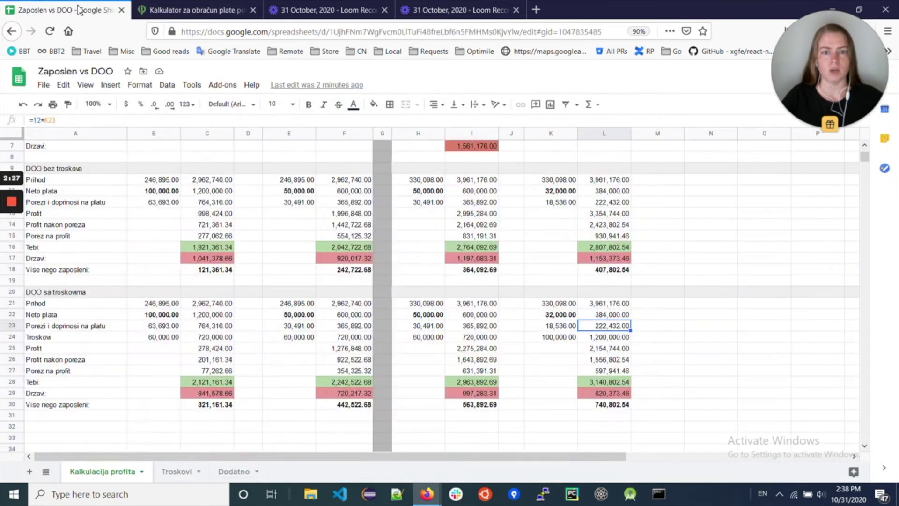
pyautogui.click(560, 326)
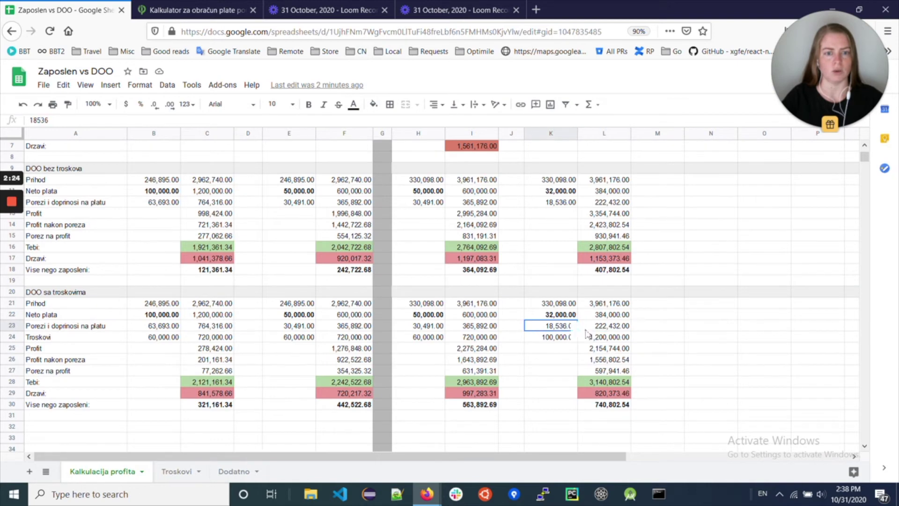
pyautogui.click(434, 327)
pyautogui.click(291, 331)
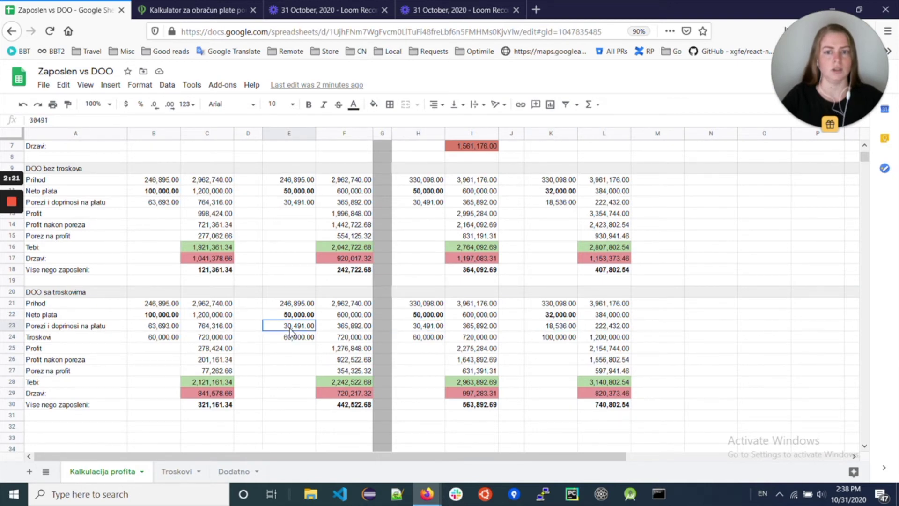
pyautogui.click(609, 405)
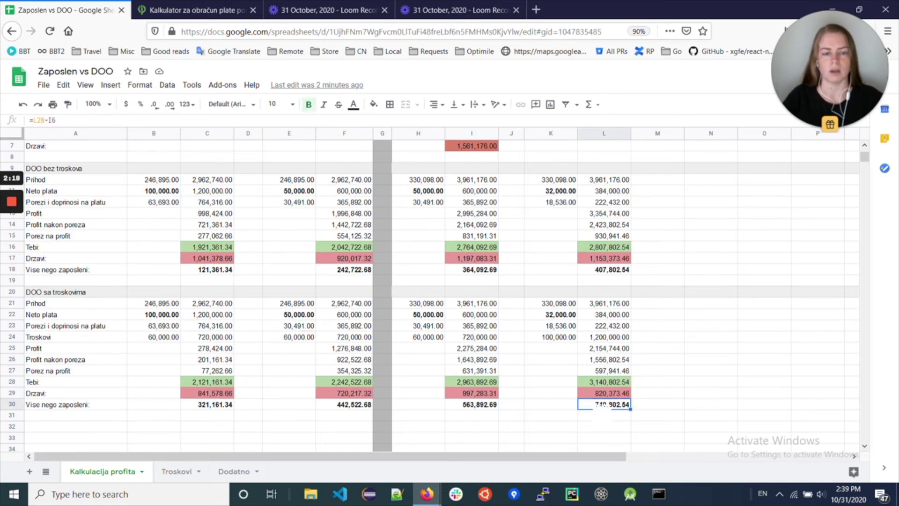